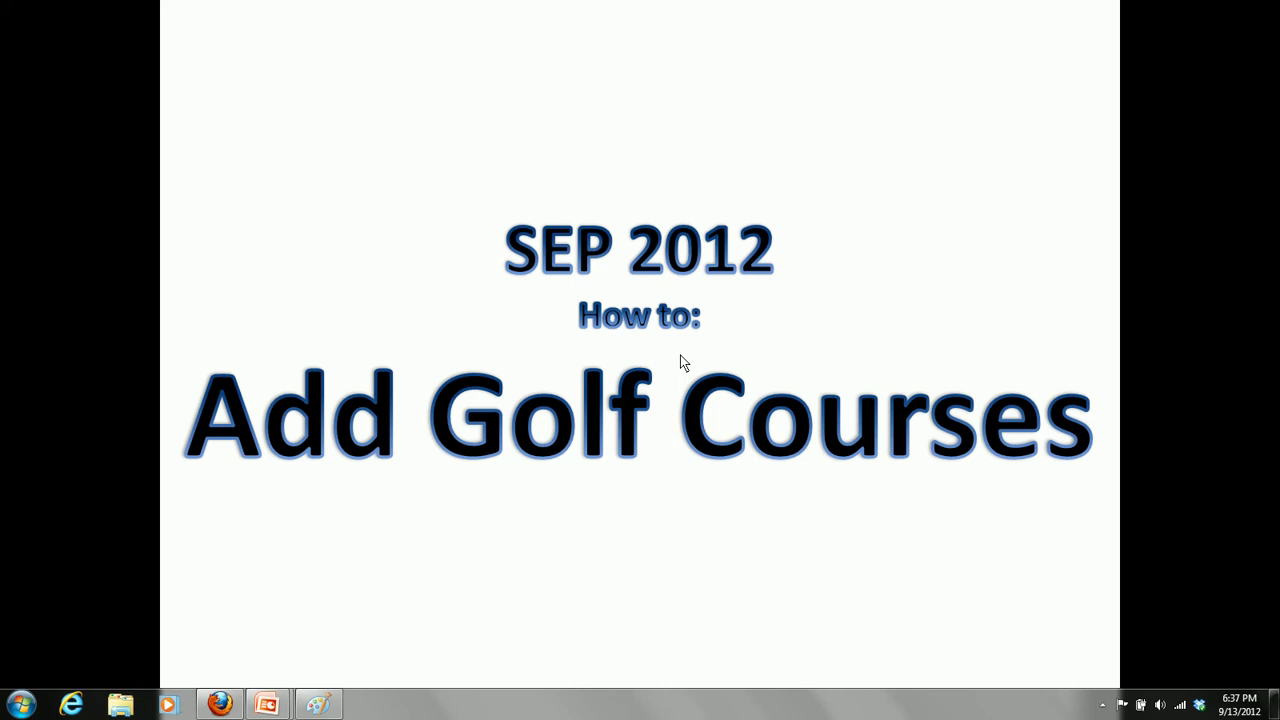
# Bring the scorecard image in Paint and the golf course form in Firefox into view side by side.
pyautogui.hotkey('alt', 'Tab')
pyautogui.hotkey('alt', 'Tab')
pyautogui.hotkey('alt', 'Tab')
pyautogui.hotkey('alt', 'Tab')
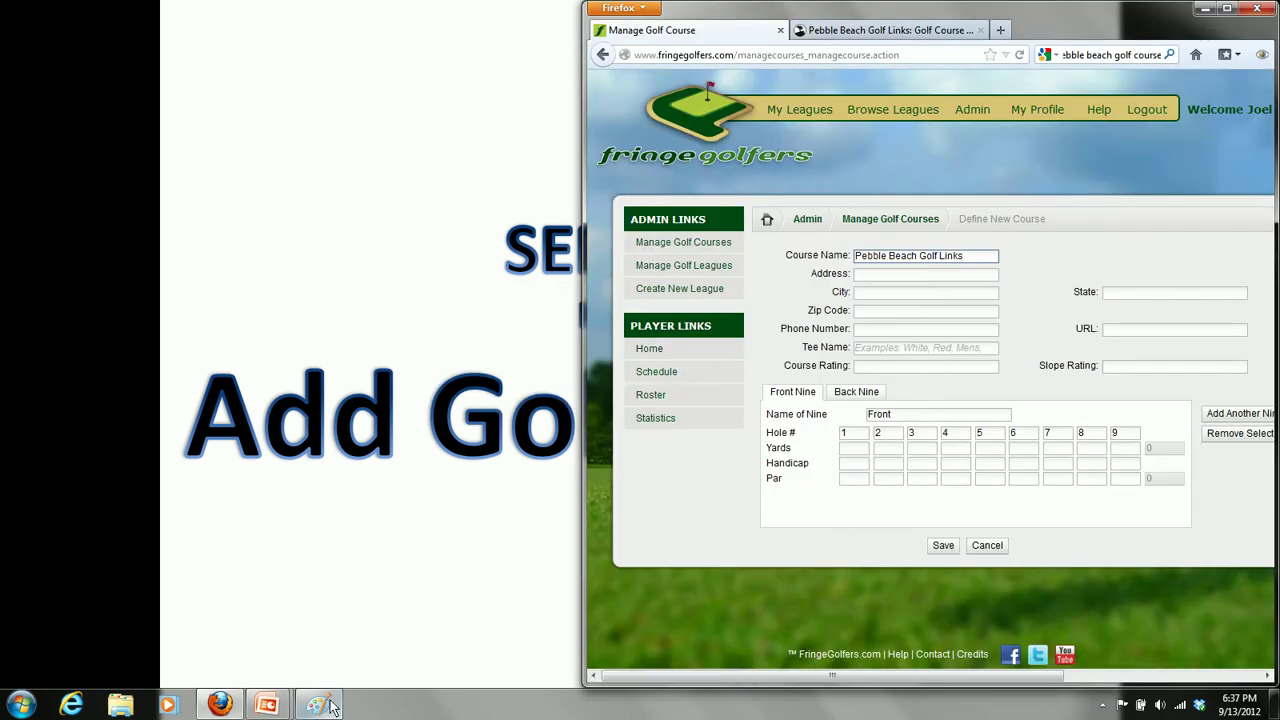
pyautogui.click(318, 706)
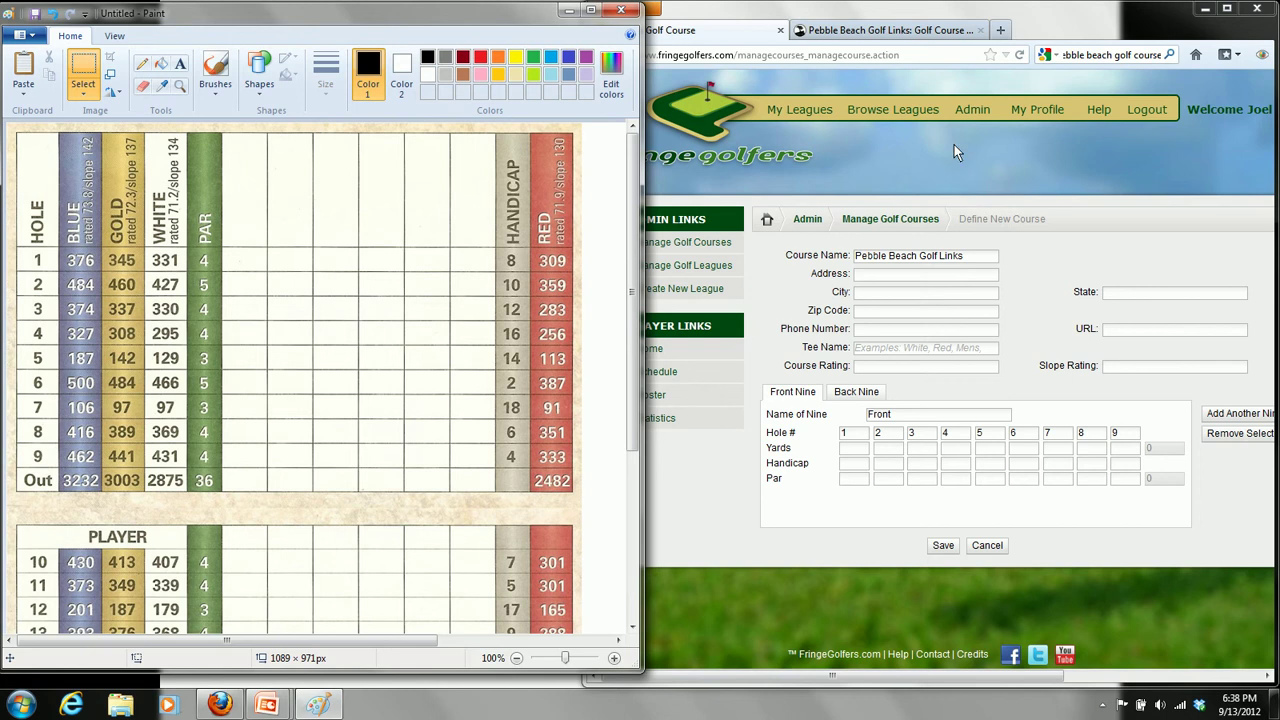
pyautogui.click(1003, 14)
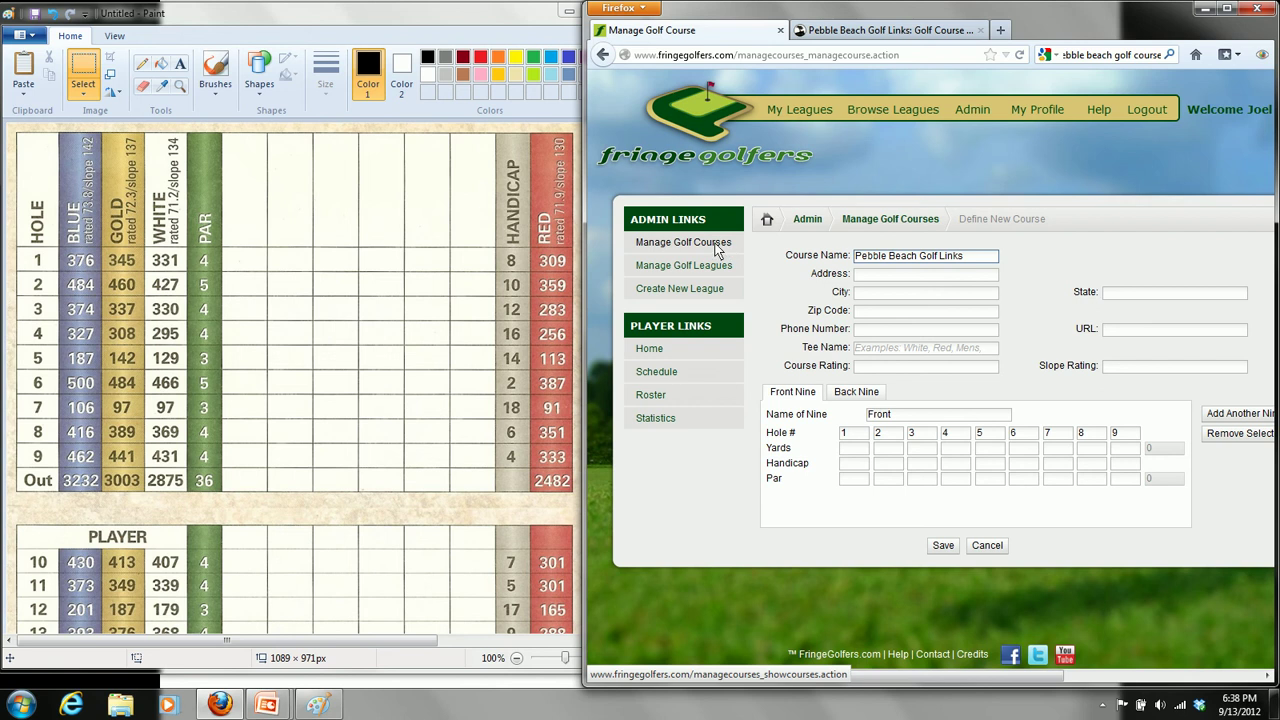
# Go to the golf course management list and start defining a new course.
pyautogui.click(650, 348)
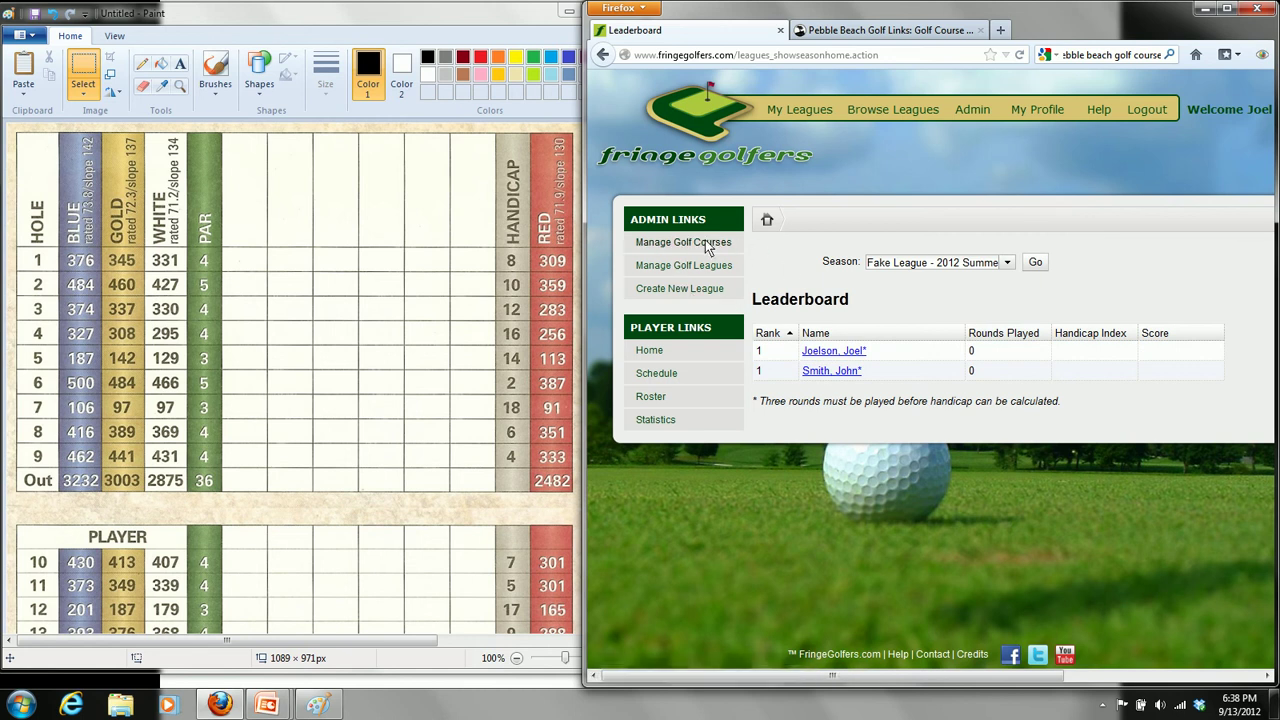
pyautogui.click(686, 244)
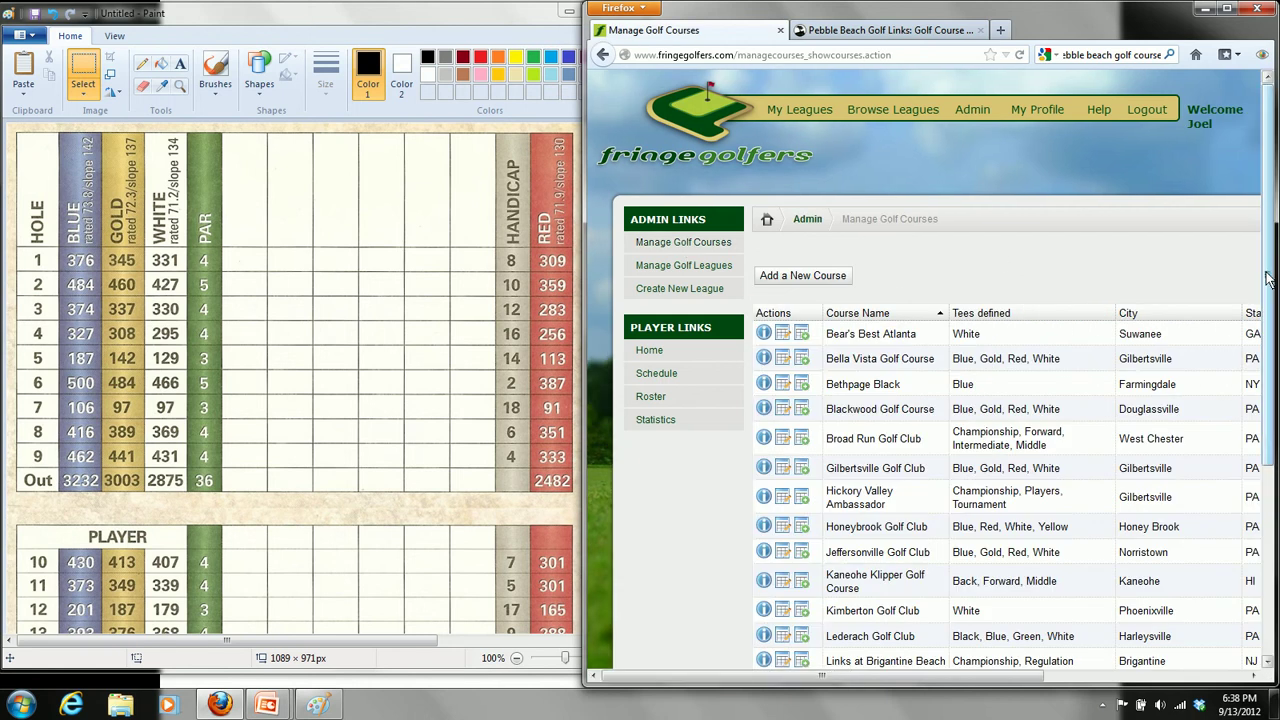
pyautogui.moveTo(1268, 278)
pyautogui.mouseDown()
pyautogui.moveTo(1272, 487)
pyautogui.moveTo(1258, 277)
pyautogui.mouseUp()
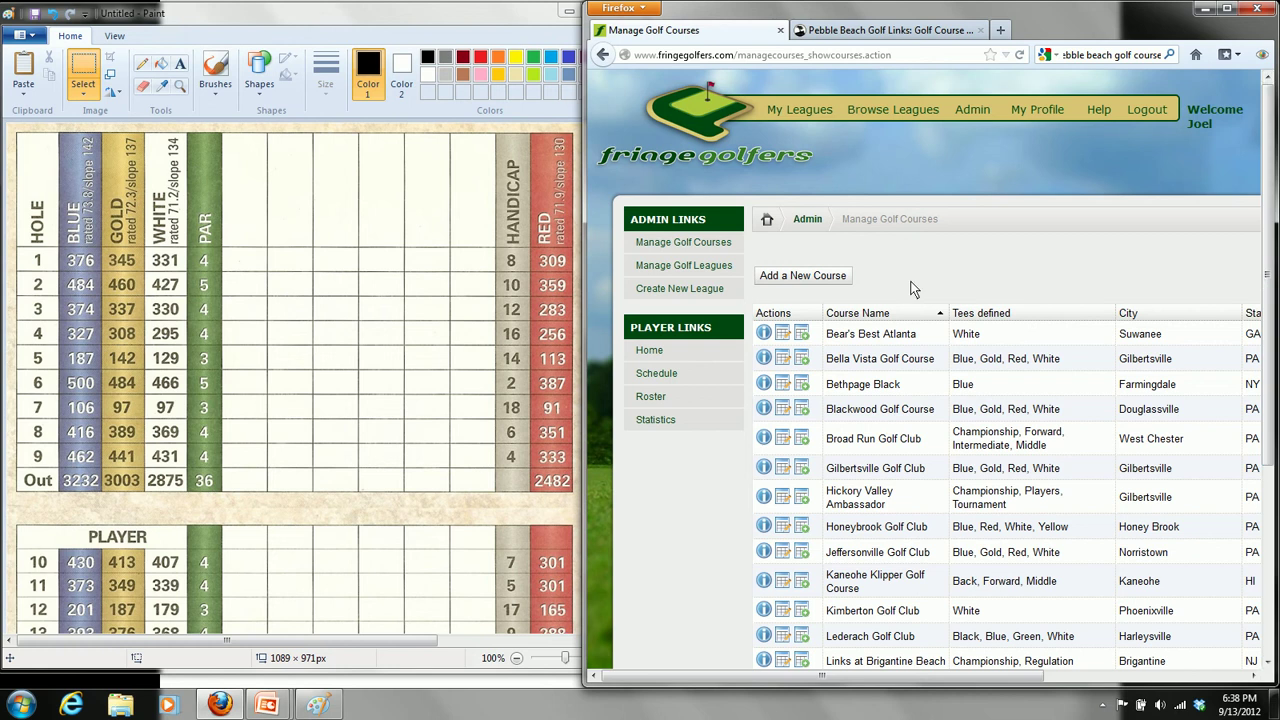
pyautogui.click(810, 277)
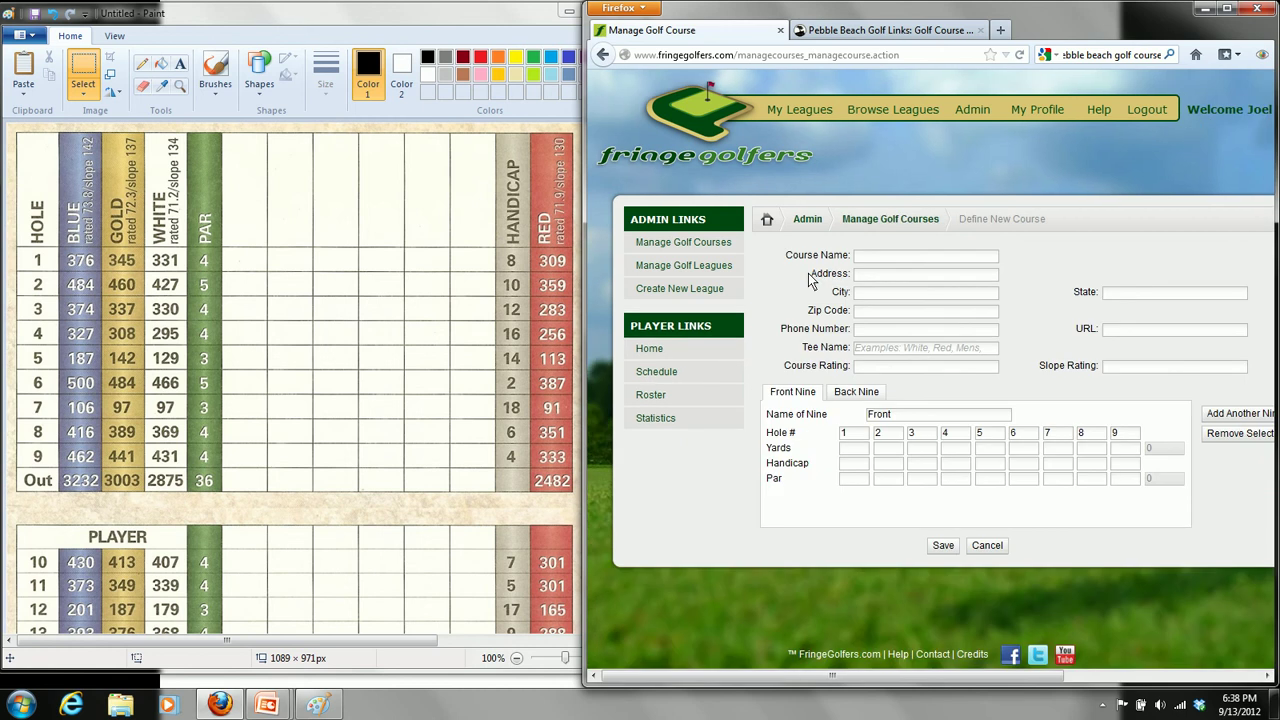
# Name the course Pebble Beach Golf Links and fill in its street address from the course website.
pyautogui.click(876, 263)
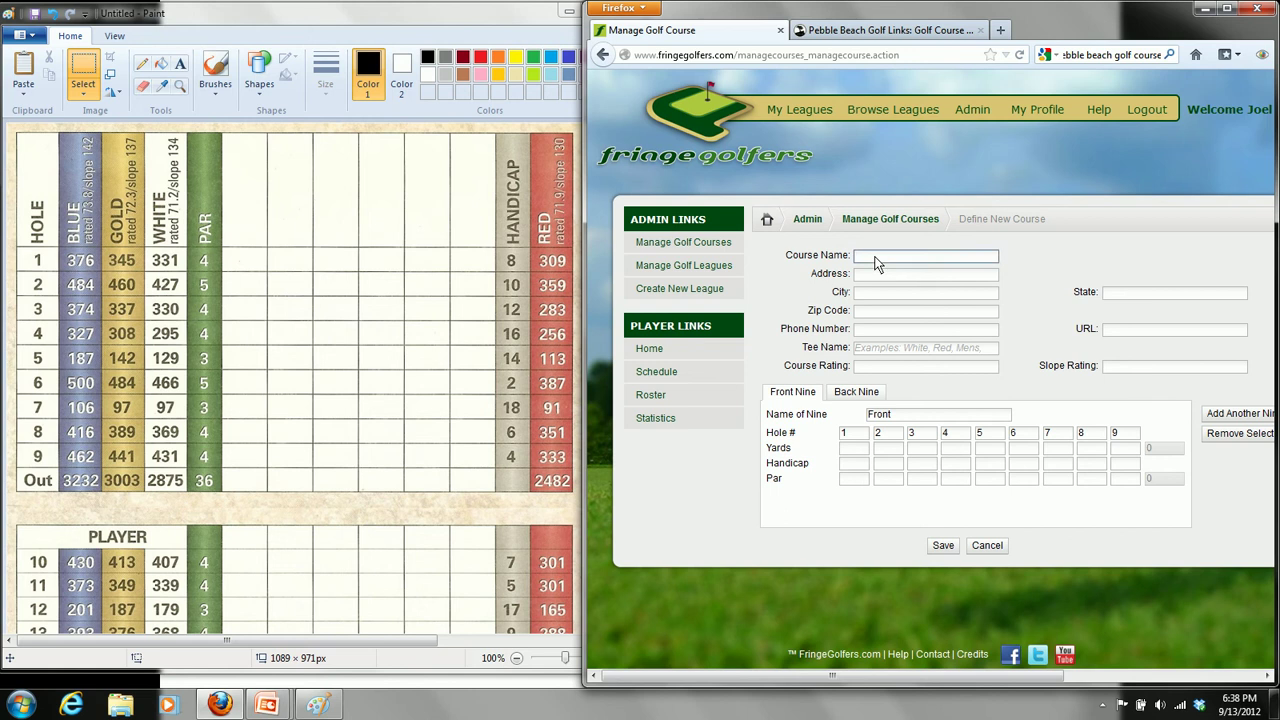
pyautogui.write('Pebble Beach Golf Links')
pyautogui.press('Tab')
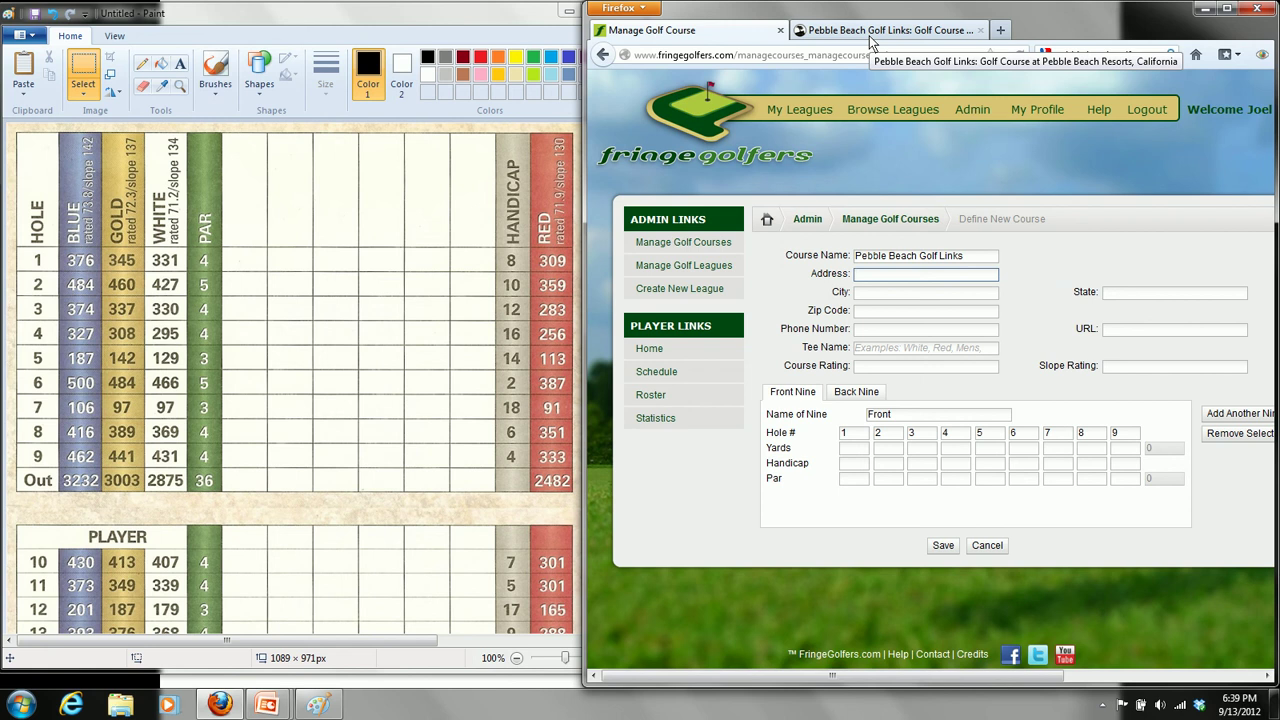
pyautogui.click(869, 30)
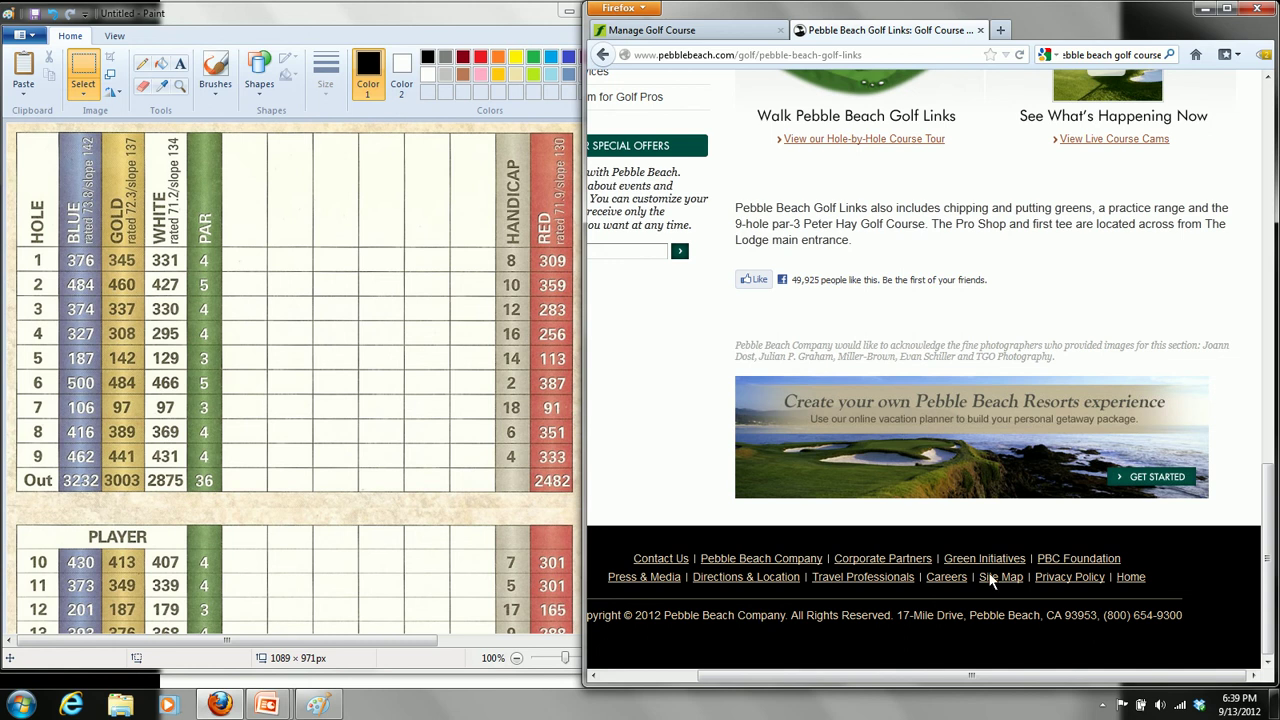
pyautogui.click(721, 34)
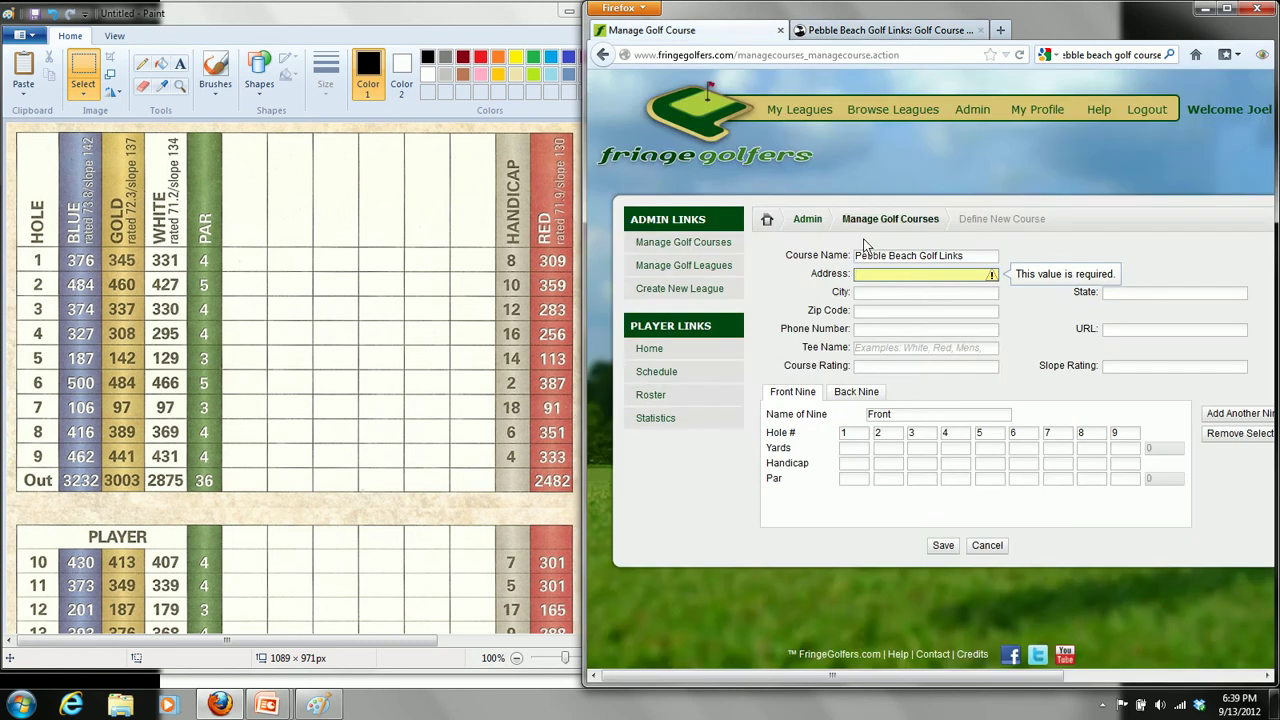
pyautogui.write('17 Mile Drive')
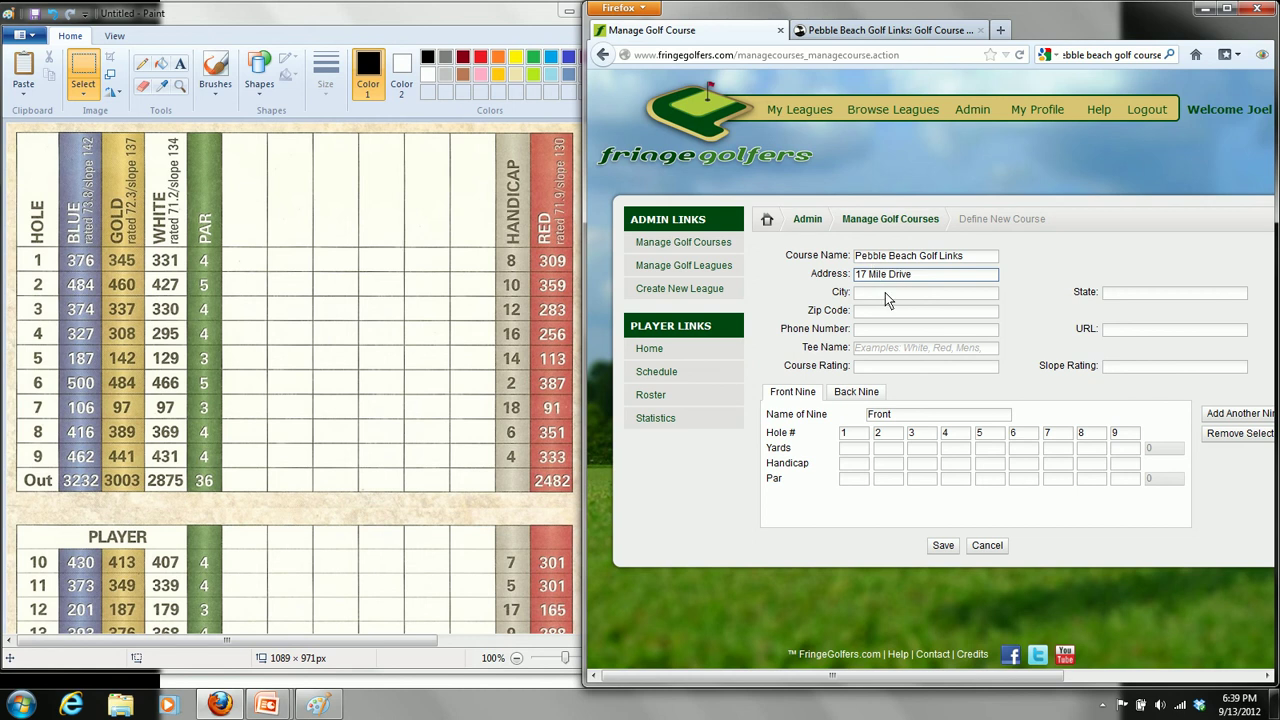
# Fill in the course's city, state and zip code, looking up the zip code on the course website.
pyautogui.click(885, 292)
pyautogui.write('Pebble Beach')
pyautogui.press('Tab')
pyautogui.write('CA')
pyautogui.click(865, 311)
pyautogui.click(897, 32)
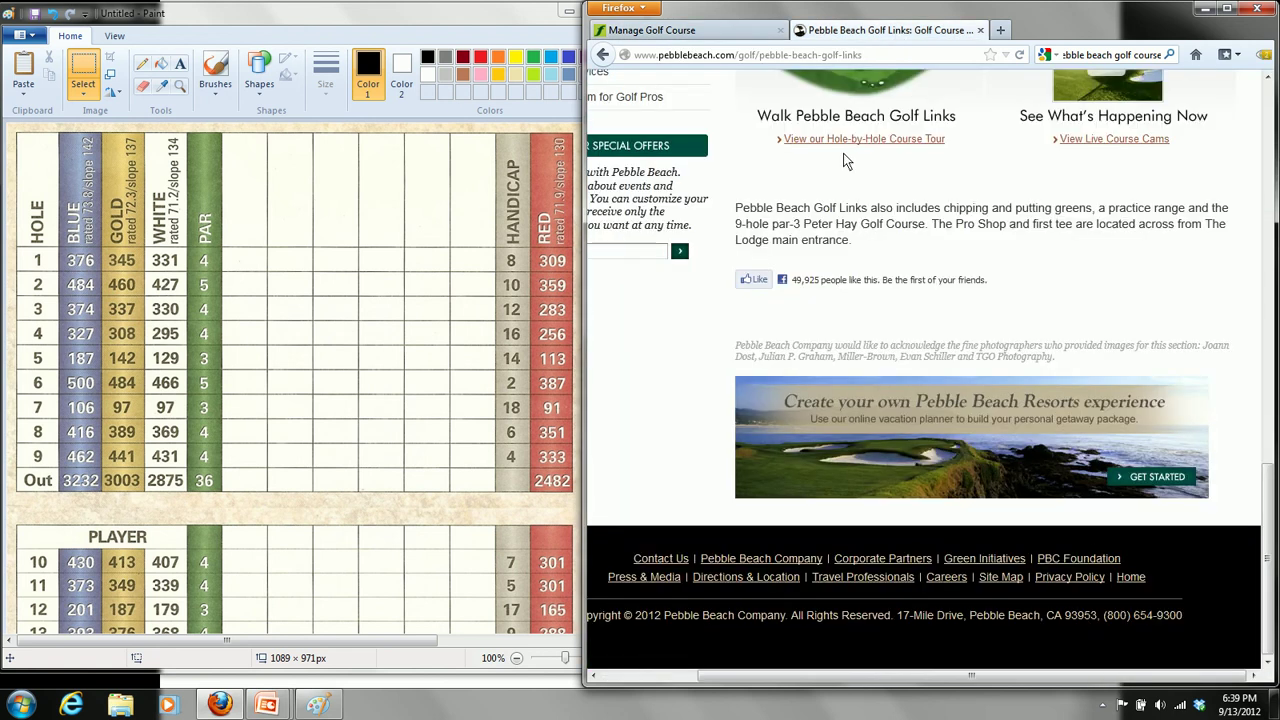
pyautogui.click(736, 36)
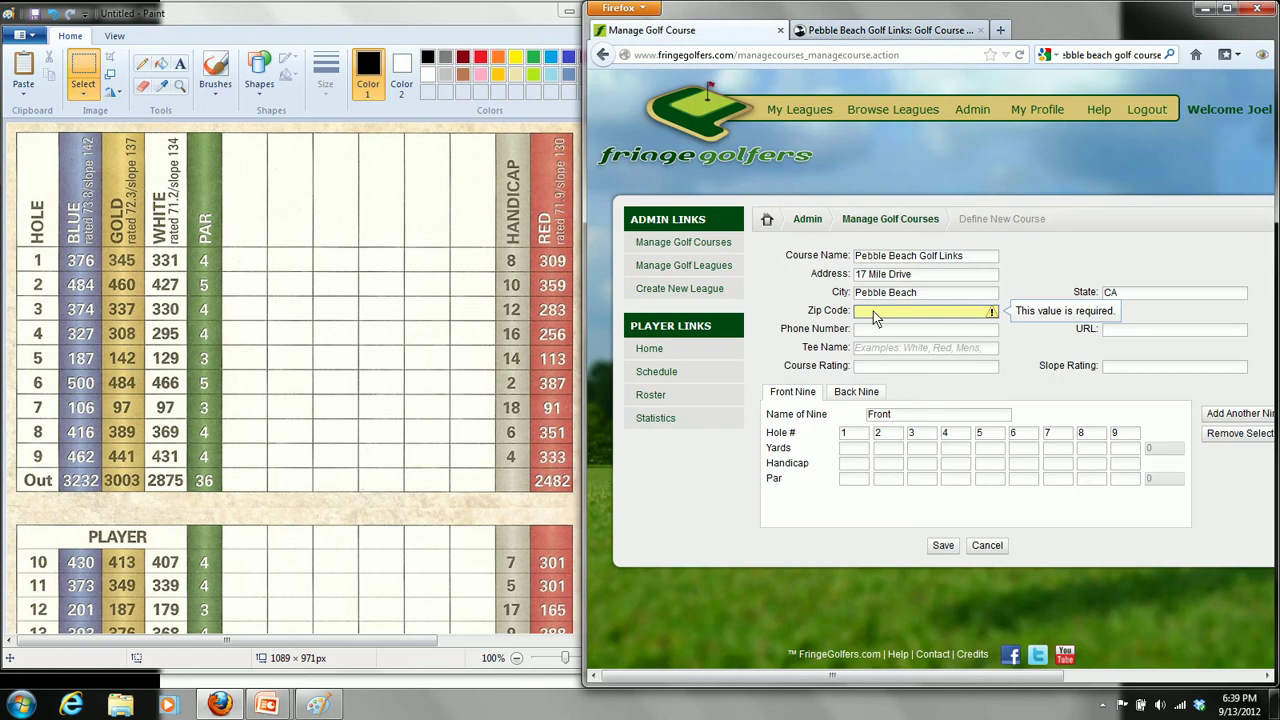
pyautogui.write('93953')
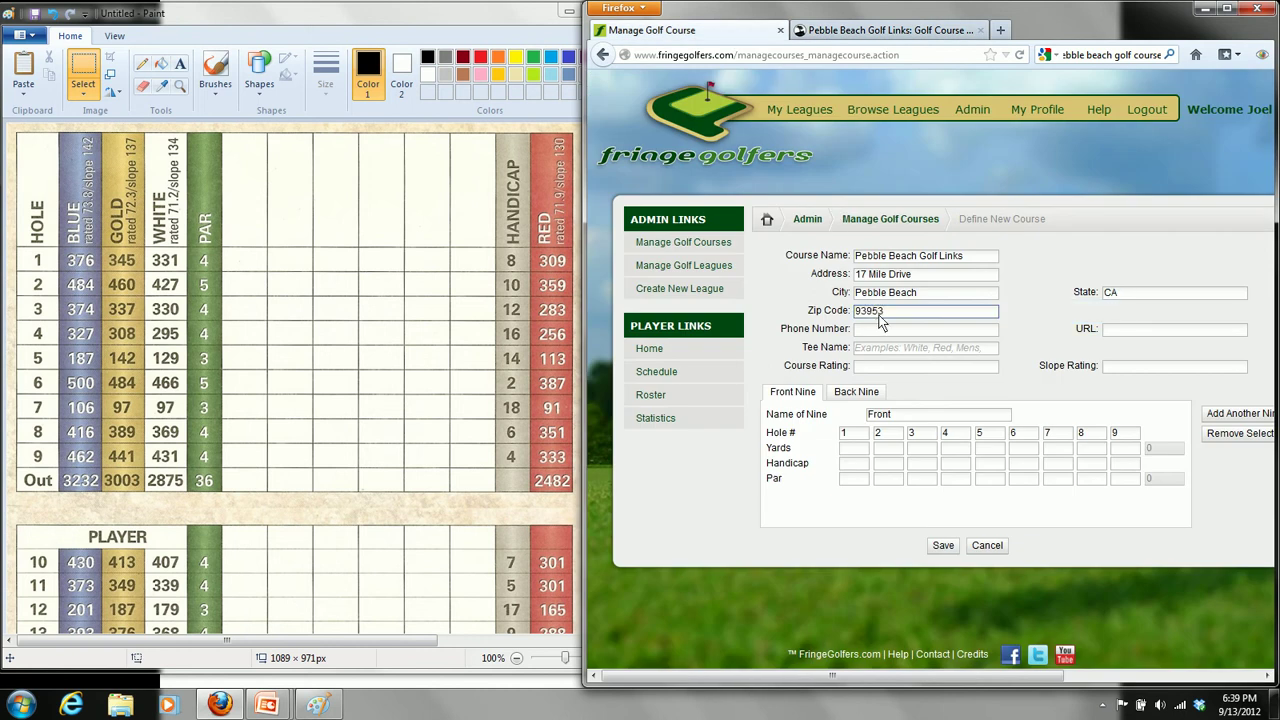
# Copy the phone number from the course website's footer into the course's phone number field.
pyautogui.click(905, 333)
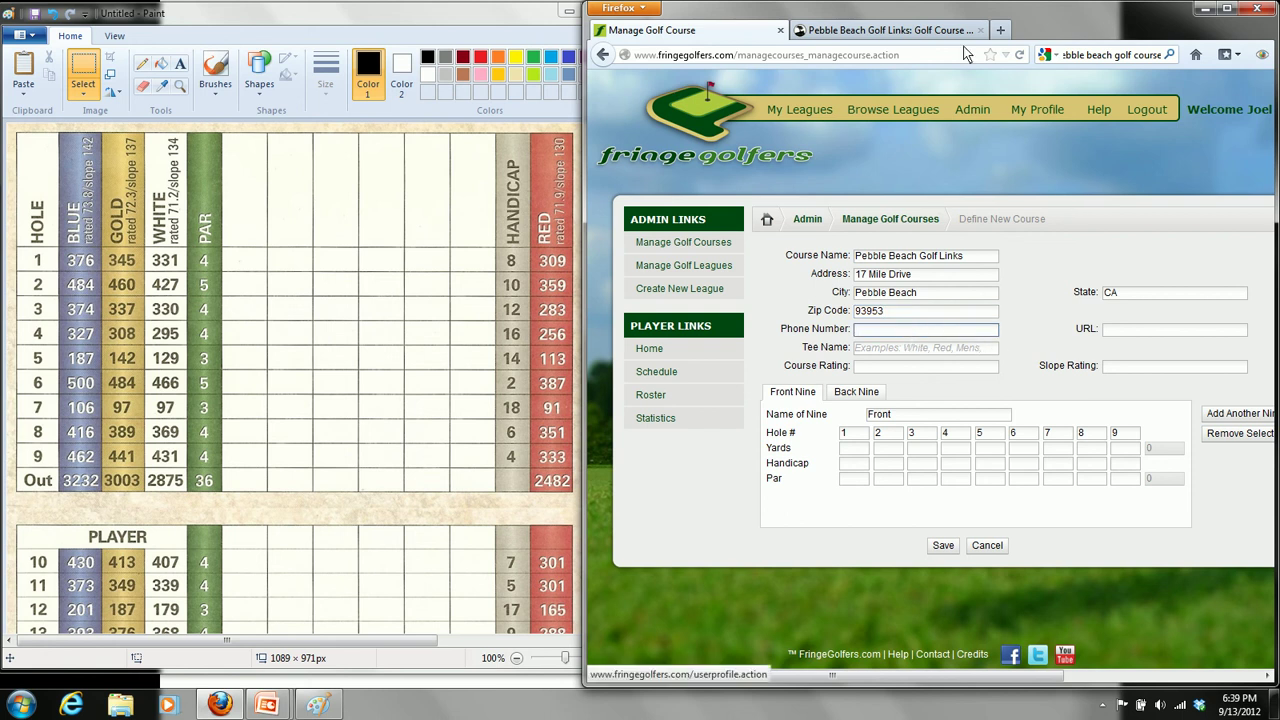
pyautogui.click(890, 30)
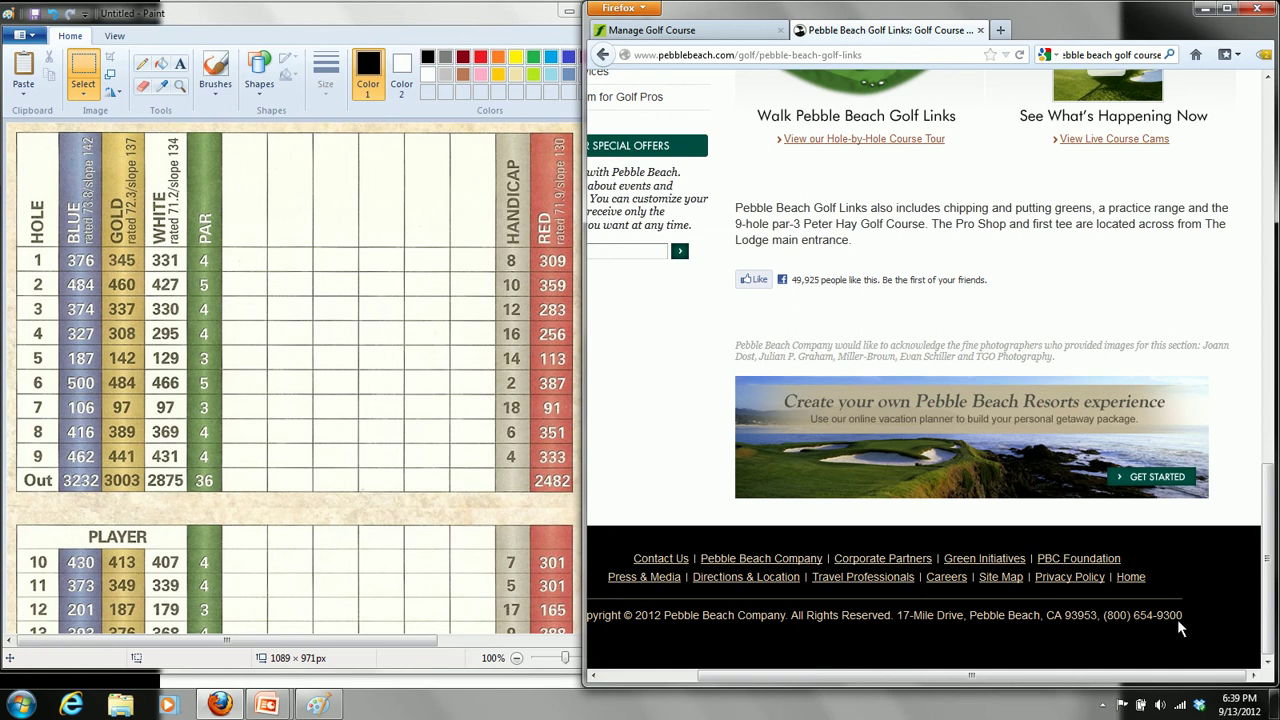
pyautogui.moveTo(1182, 615); pyautogui.dragTo(1104, 620)
pyautogui.hotkey('ctrl', 'c')
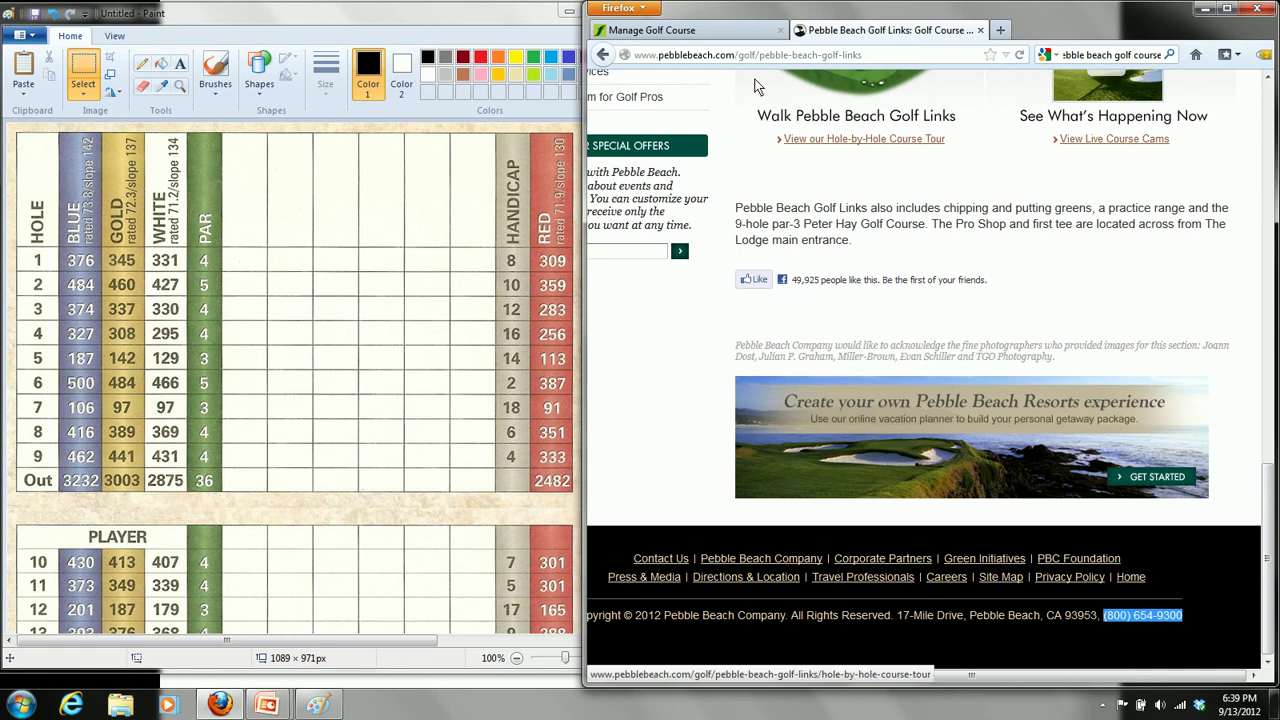
pyautogui.click(727, 31)
pyautogui.hotkey('ctrl', 'v')
# Copy the Pebble Beach Golf Links page address into the course's URL field.
pyautogui.click(1122, 333)
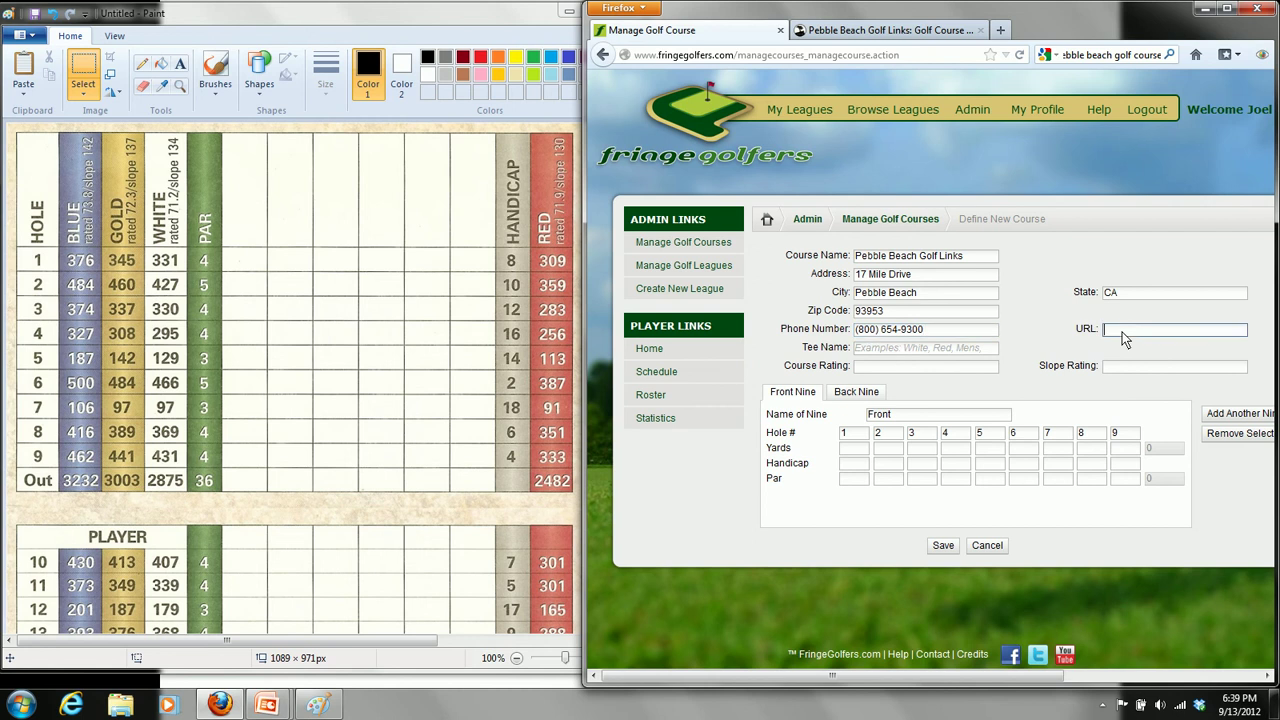
pyautogui.click(935, 29)
pyautogui.moveTo(883, 51); pyautogui.dragTo(719, 54)
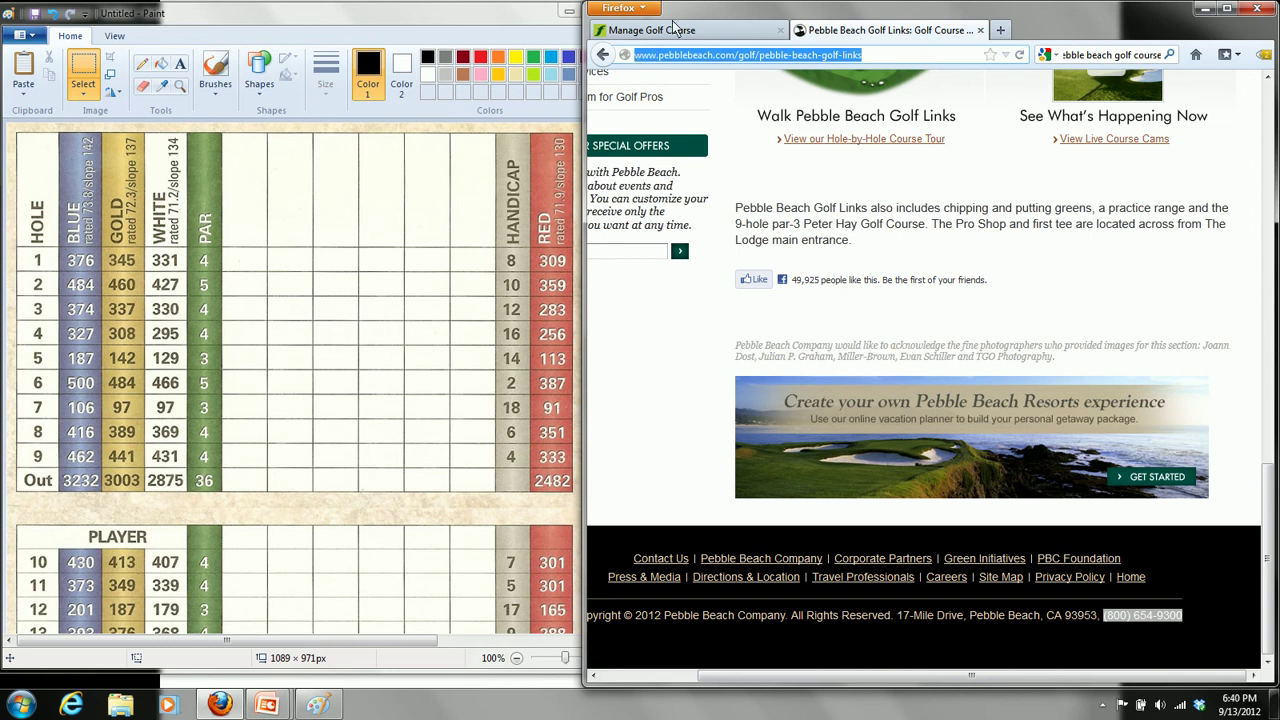
pyautogui.click(678, 30)
pyautogui.click(1117, 329)
pyautogui.hotkey('ctrl', 'v')
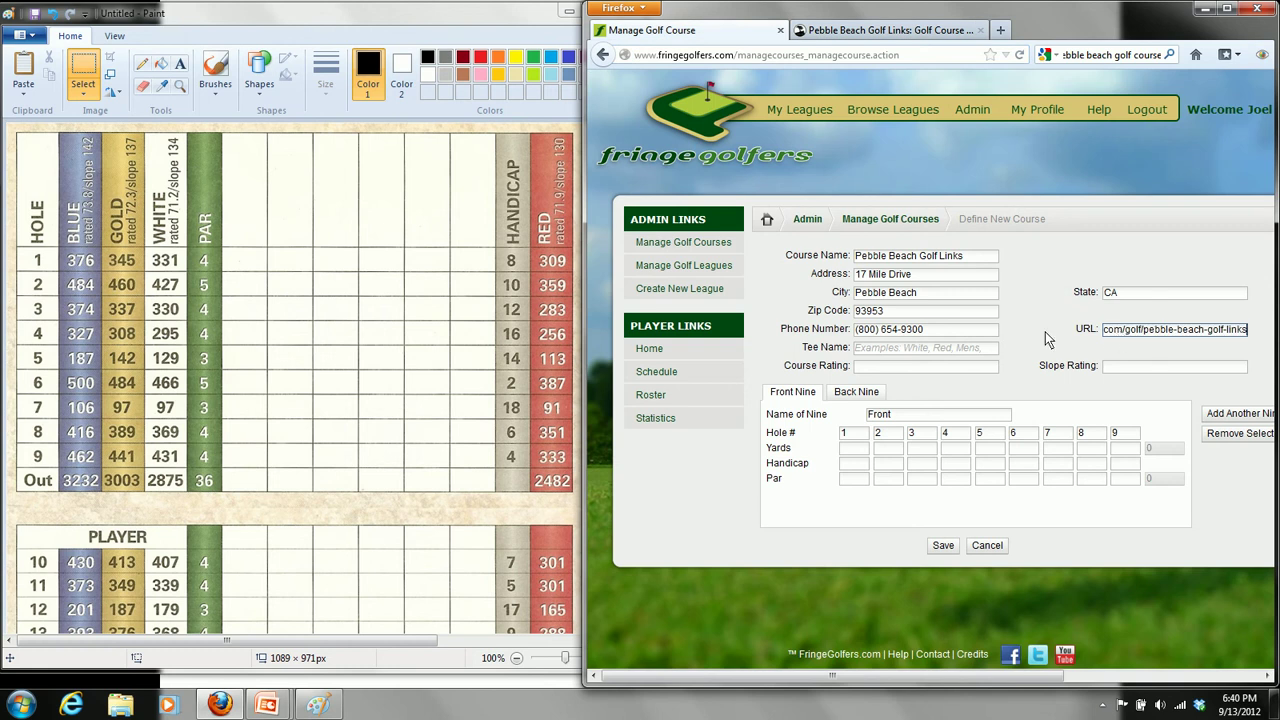
# Define the Blue tee with a course rating of 73.8 and a slope rating of 142.
pyautogui.click(889, 348)
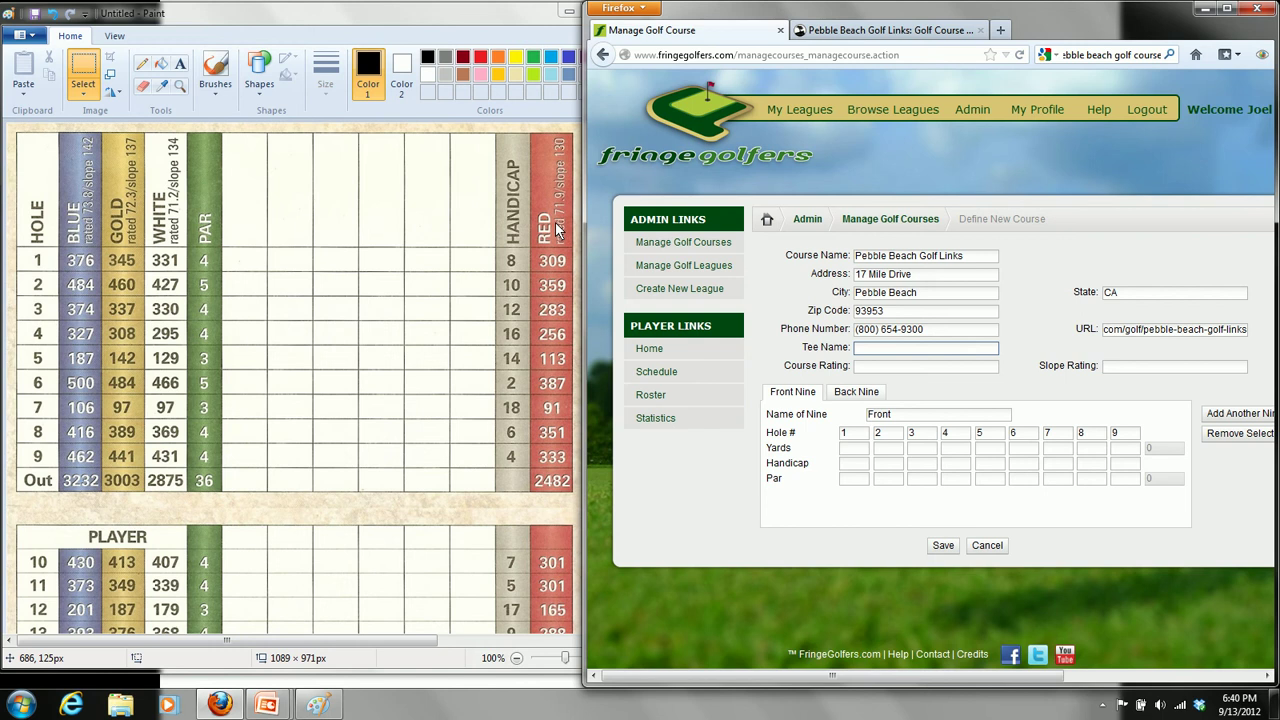
pyautogui.write('Blue')
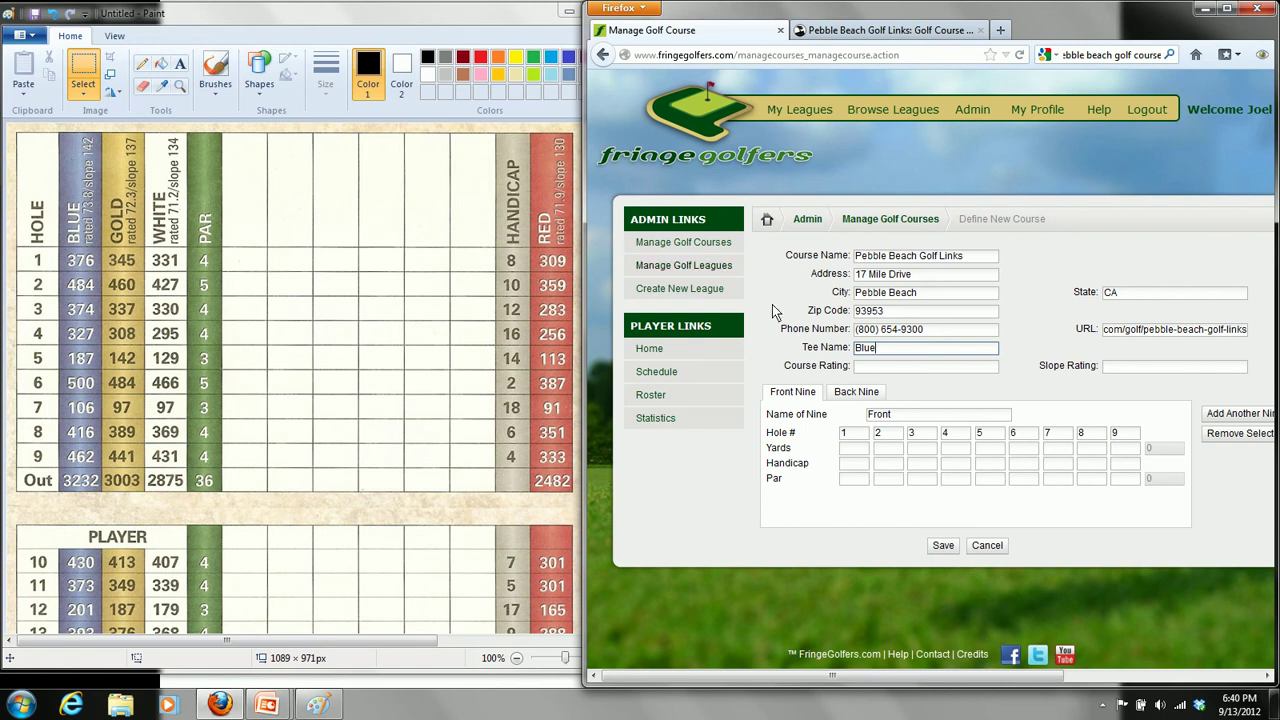
pyautogui.click(887, 367)
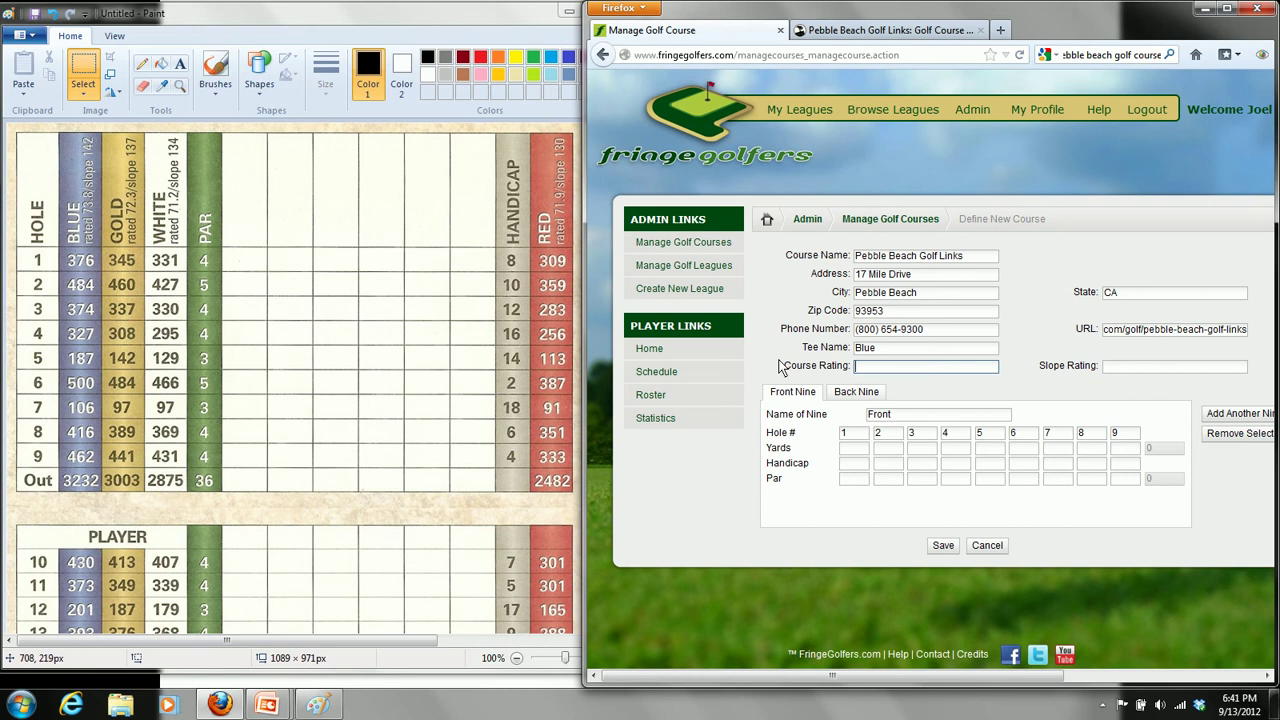
pyautogui.write('73.8')
pyautogui.press('Tab')
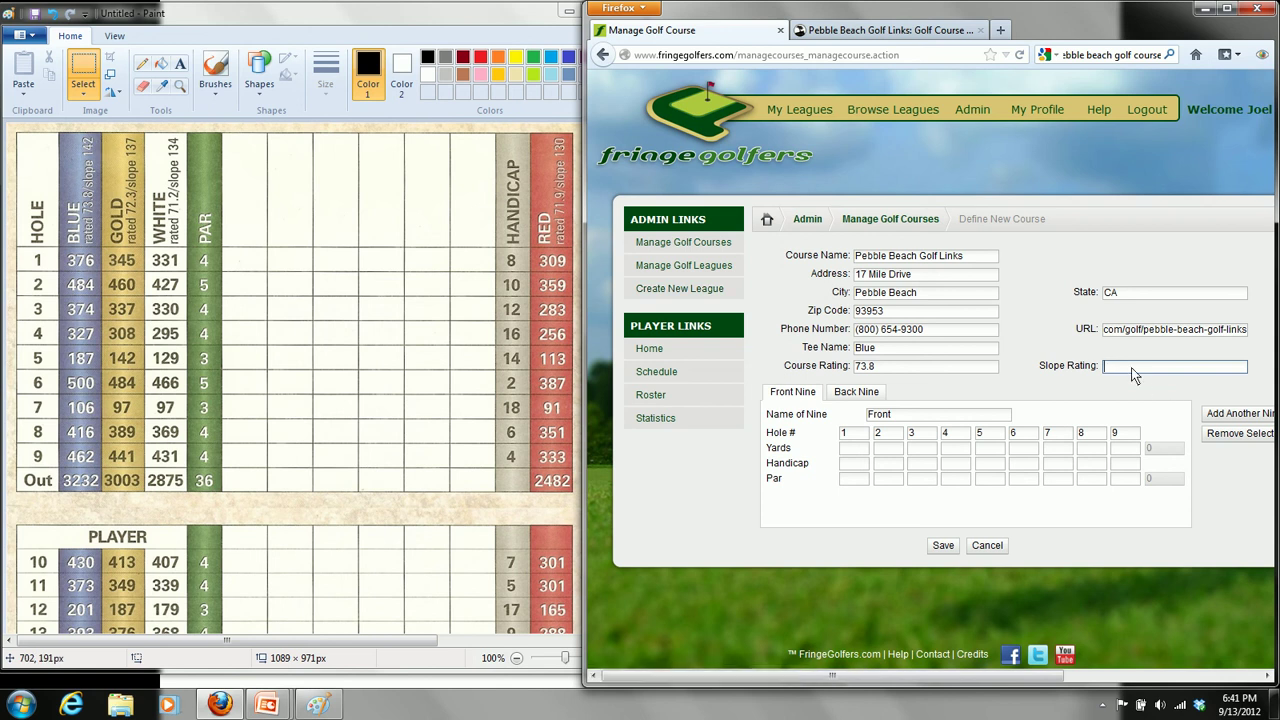
# Enter the front nine yardages for holes 1 to 9: 376, 484, 374, 327, 187, 500, 106, 416 and 462.
pyautogui.click(853, 457)
pyautogui.write('376')
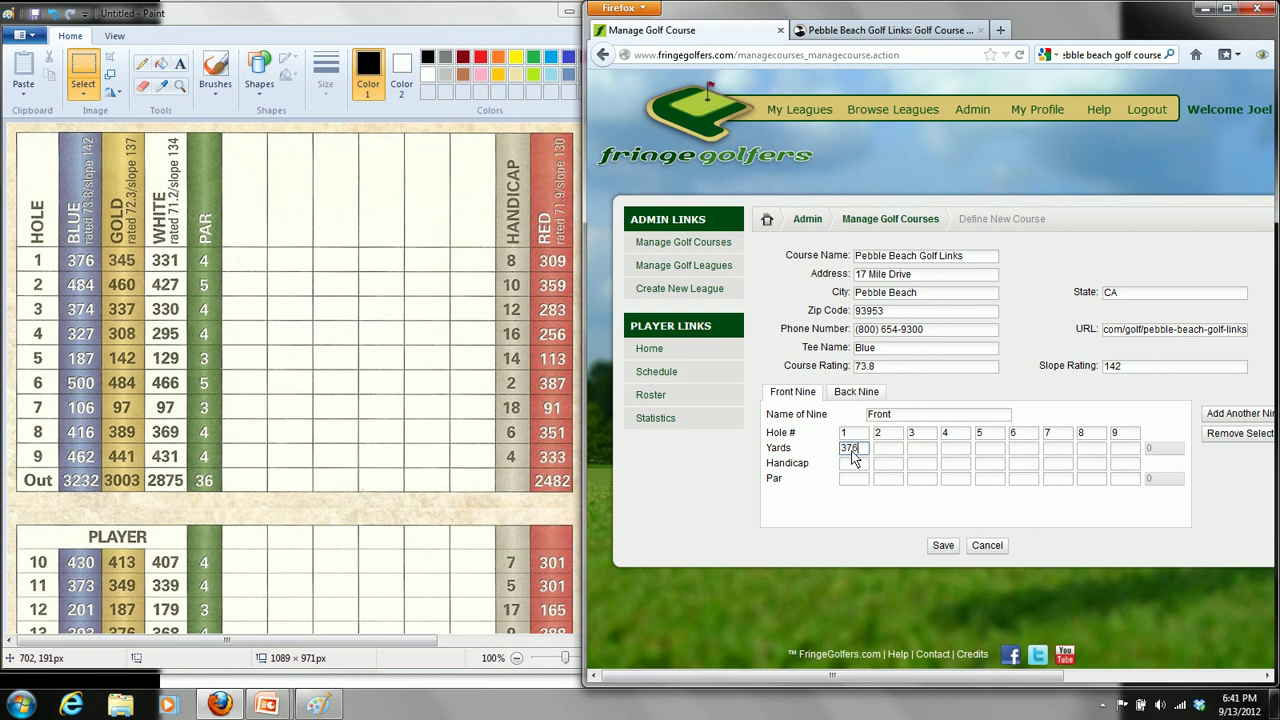
pyautogui.press('Tab')
pyautogui.write('484')
pyautogui.press('Tab')
pyautogui.write('374')
pyautogui.press('Tab')
pyautogui.write('327')
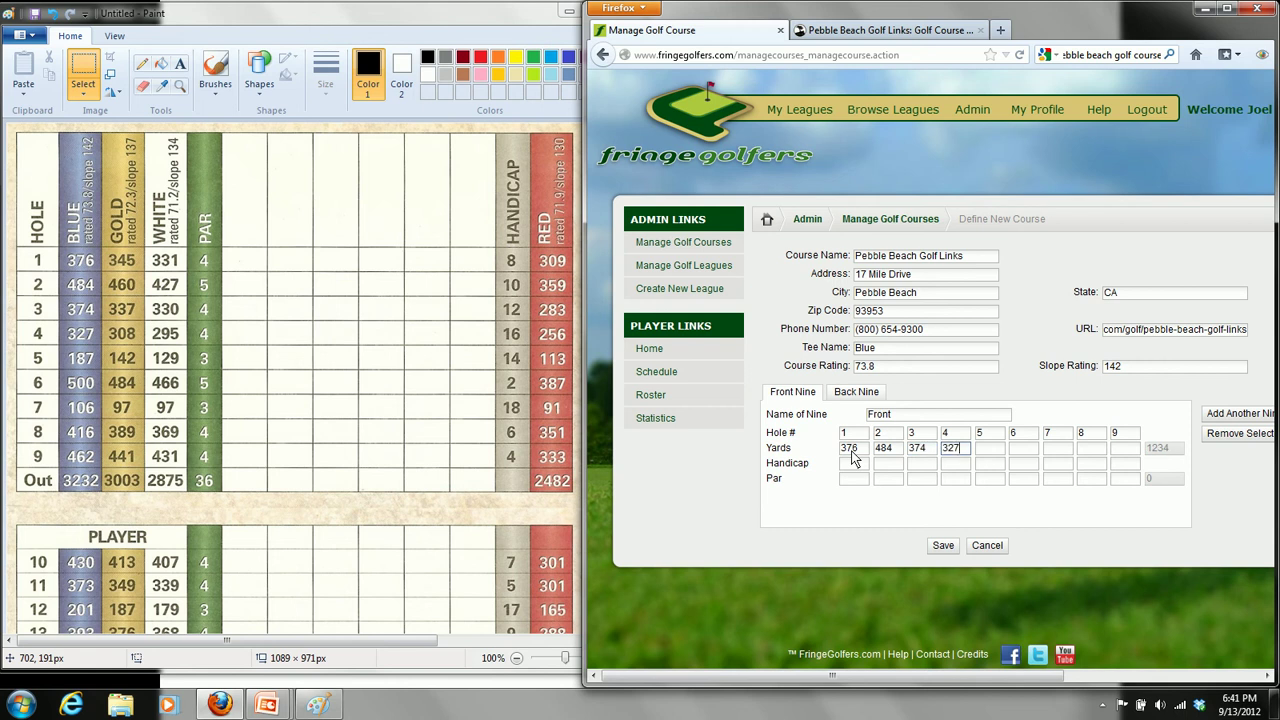
pyautogui.press('Tab')
pyautogui.write('187')
pyautogui.press('Tab')
pyautogui.write('500')
pyautogui.press('Tab')
pyautogui.write('106')
pyautogui.press('Tab')
pyautogui.write('416')
pyautogui.press('Tab')
pyautogui.write('462')
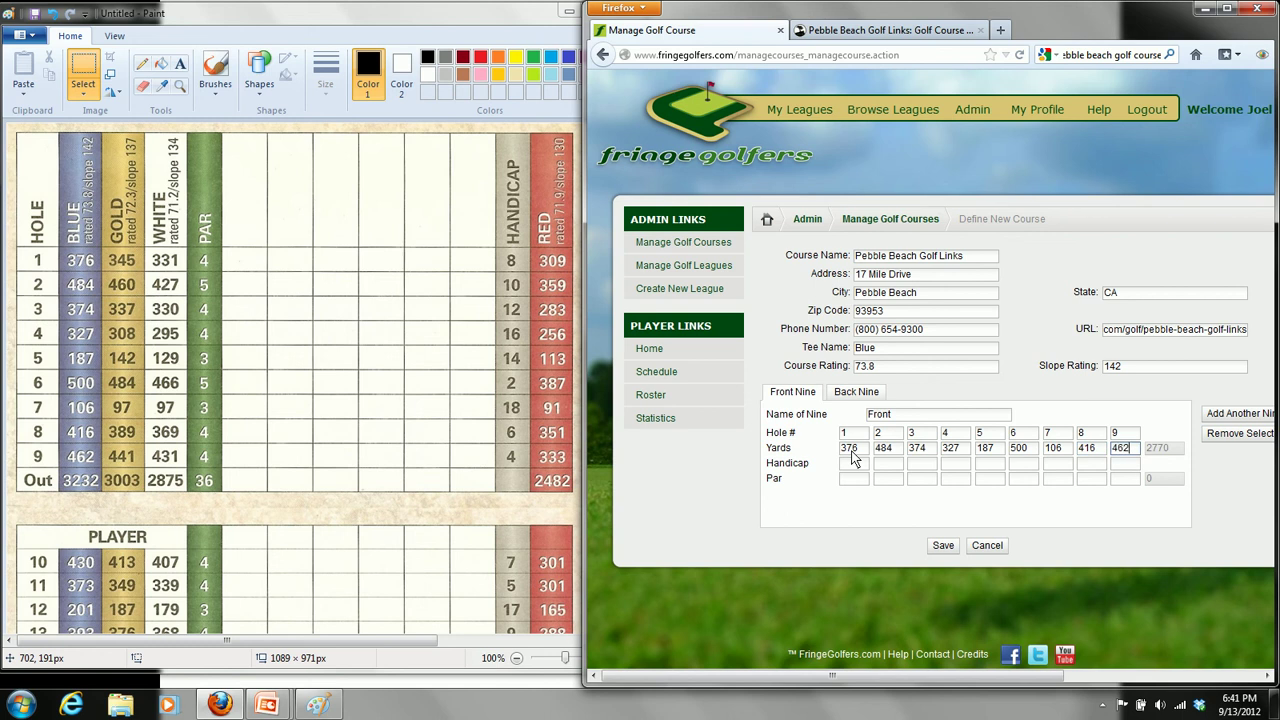
# Enter the front nine handicaps for holes 1 to 9: 8, 10, 12, 16, 14, 2, 18, 6 and 4.
pyautogui.click(922, 465)
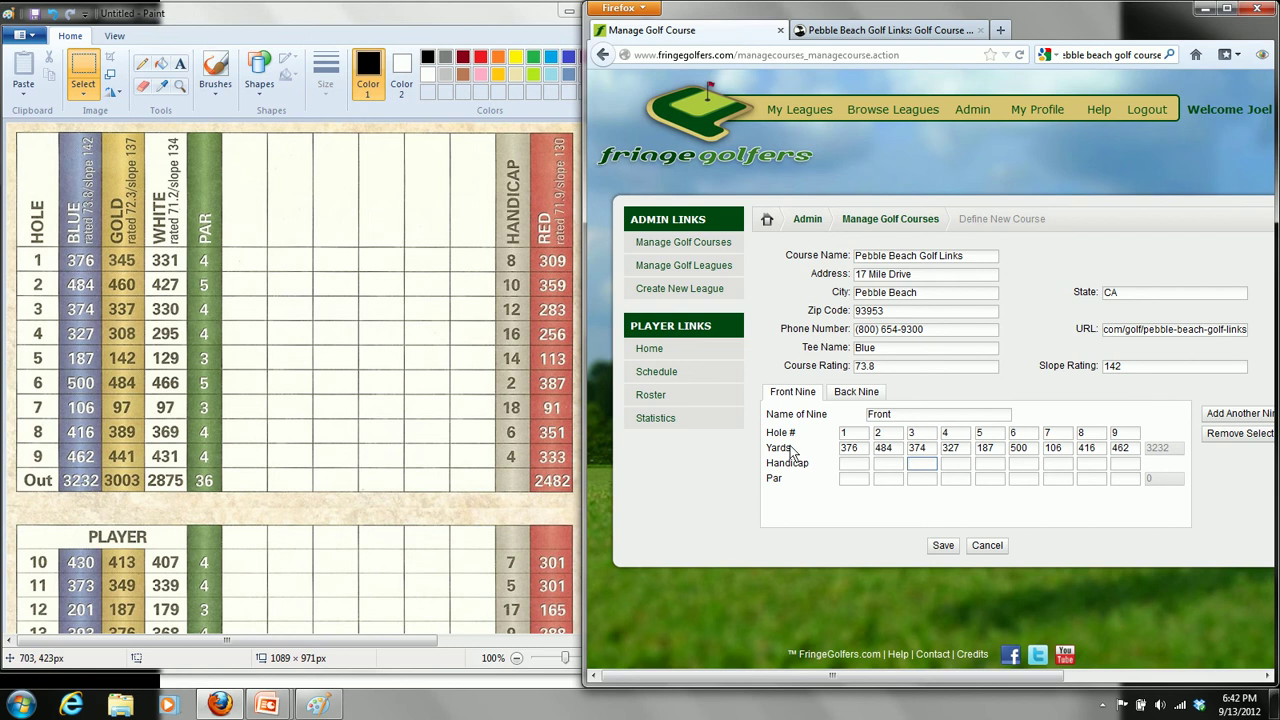
pyautogui.click(856, 463)
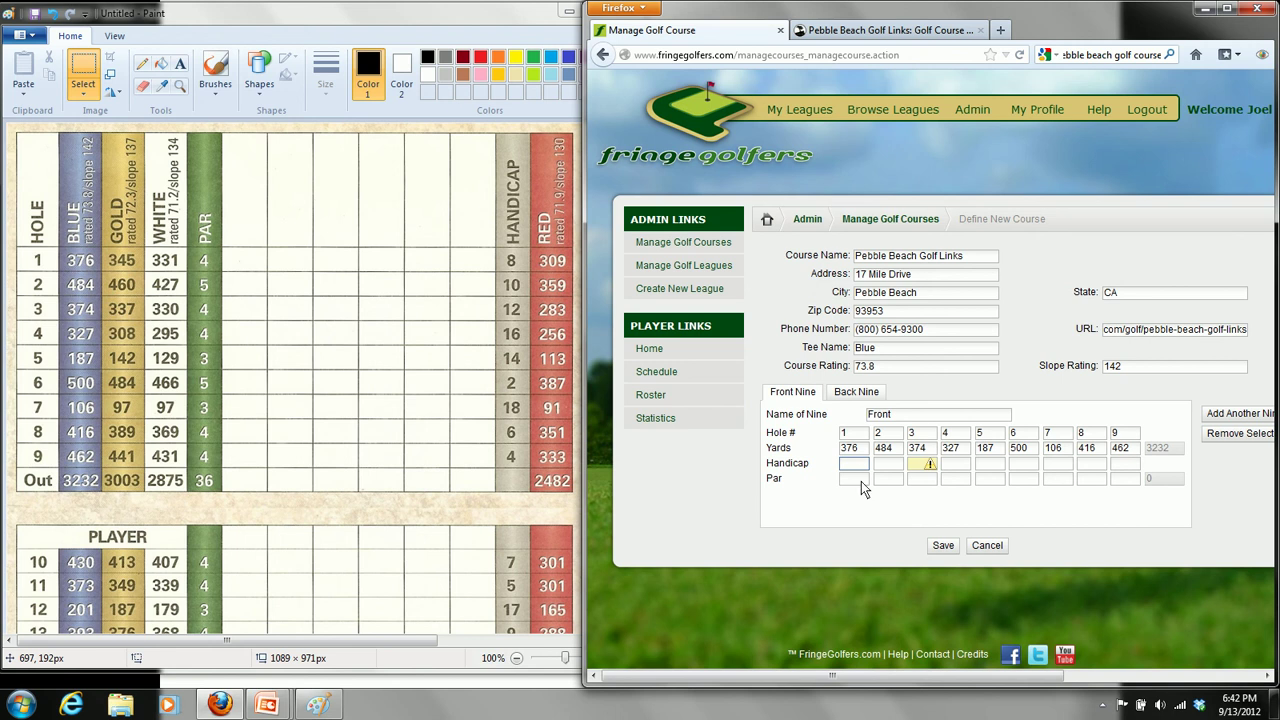
pyautogui.write('8')
pyautogui.press('Tab')
pyautogui.write('10')
pyautogui.press('Tab')
pyautogui.write('12')
pyautogui.press('Tab')
pyautogui.write('16')
pyautogui.press('Tab')
pyautogui.write('14')
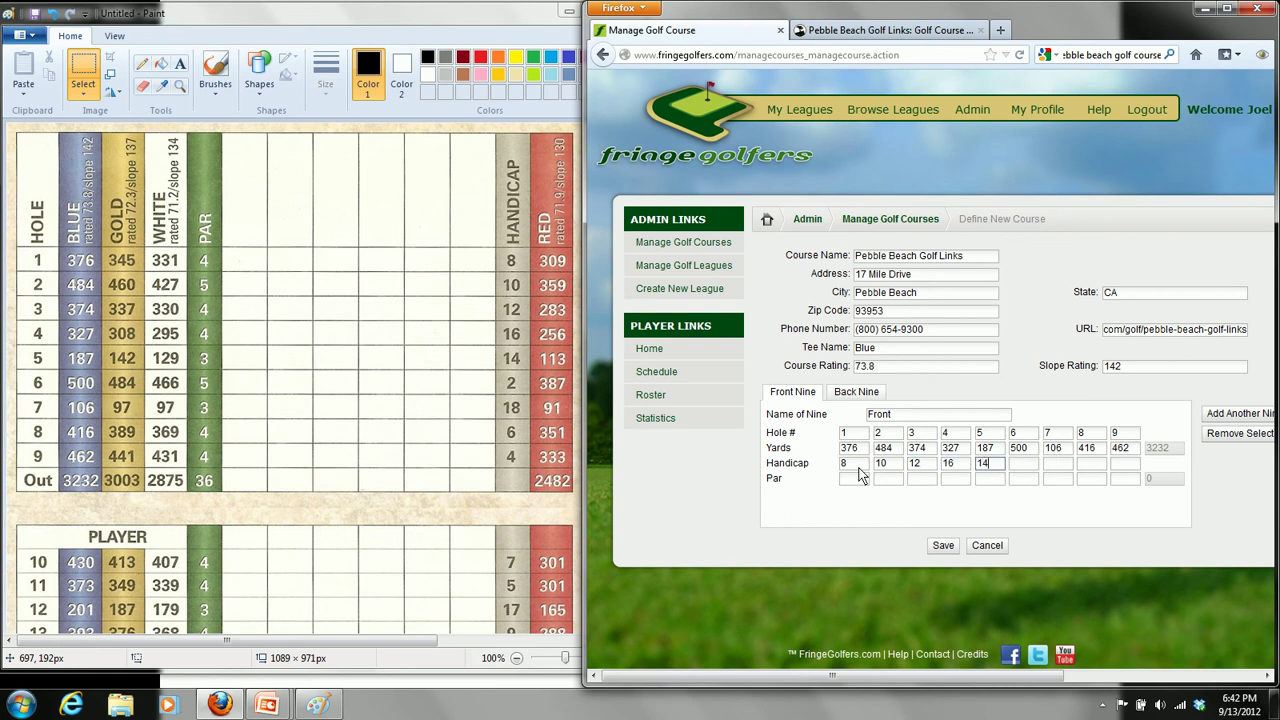
pyautogui.press('Tab')
pyautogui.write('2')
pyautogui.press('Tab')
pyautogui.write('18')
pyautogui.press('Tab')
pyautogui.write('6')
pyautogui.press('Tab')
pyautogui.write('4')
# Enter the front nine pars for holes 1 to 9: 4, 5, 4, 4, 3, 5, 3, 4 and 4.
pyautogui.click(856, 479)
pyautogui.write('4')
pyautogui.press('Tab')
pyautogui.write('5')
pyautogui.press('Tab')
pyautogui.write('4')
pyautogui.press('Tab')
pyautogui.write('4')
pyautogui.press('Tab')
pyautogui.write('3')
pyautogui.press('Tab')
pyautogui.write('5')
pyautogui.press('Tab')
pyautogui.write('3')
pyautogui.press('Tab')
pyautogui.write('4')
pyautogui.press('Tab')
pyautogui.write('4')
pyautogui.press('Tab')
# Enter the back nine yardages for holes 10 to 18: 430, 373, 201, 393, 572, 396, 401, 178 and 543.
pyautogui.click(857, 392)
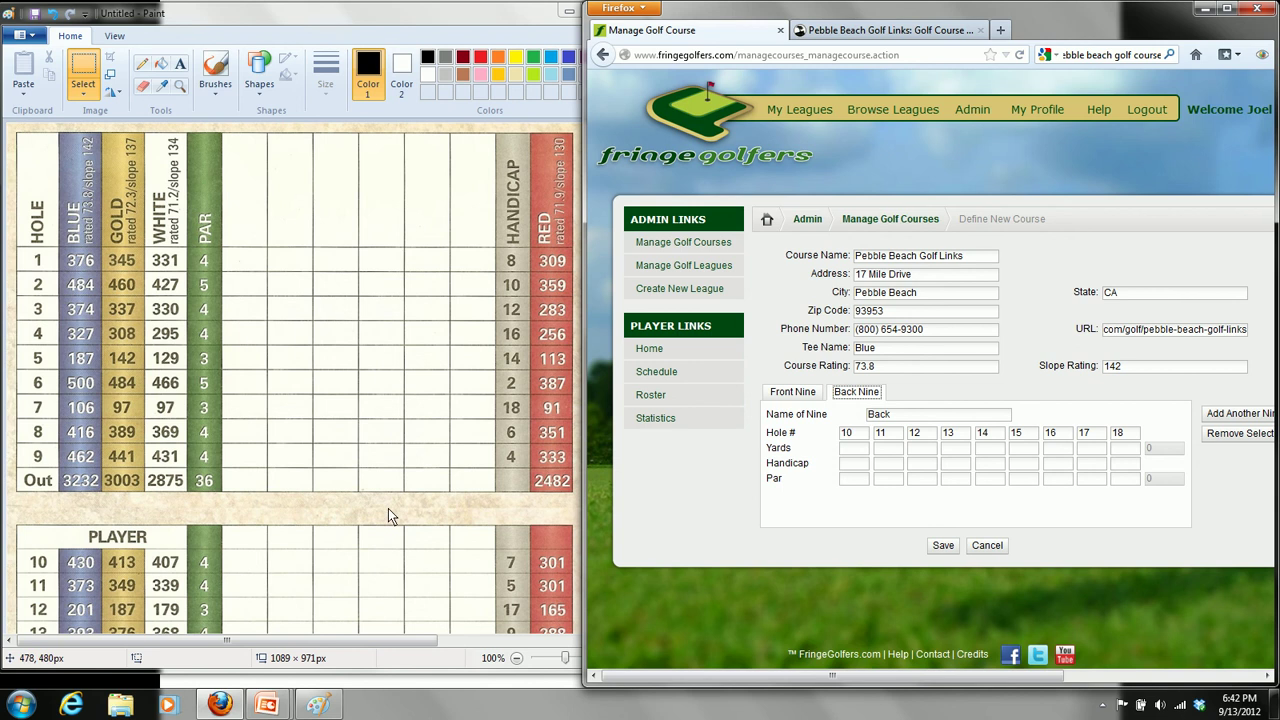
pyautogui.moveTo(583, 505); pyautogui.dragTo(644, 470)
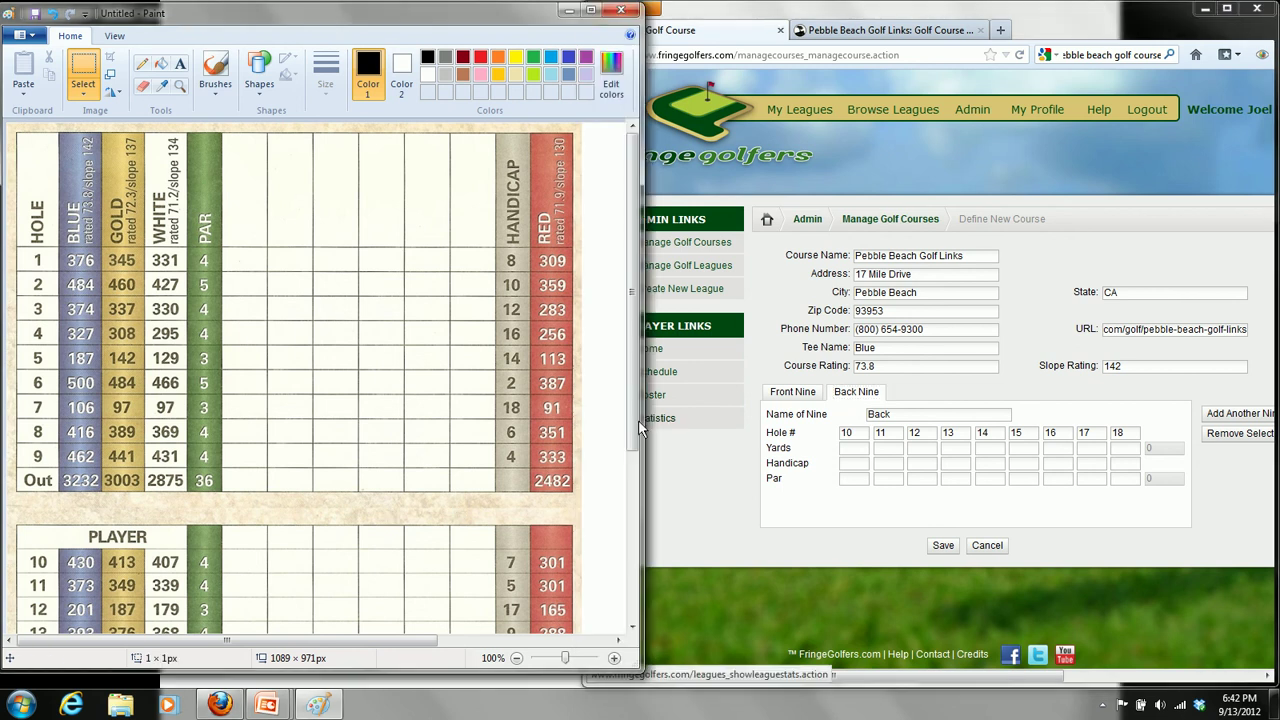
pyautogui.moveTo(636, 424); pyautogui.dragTo(632, 607)
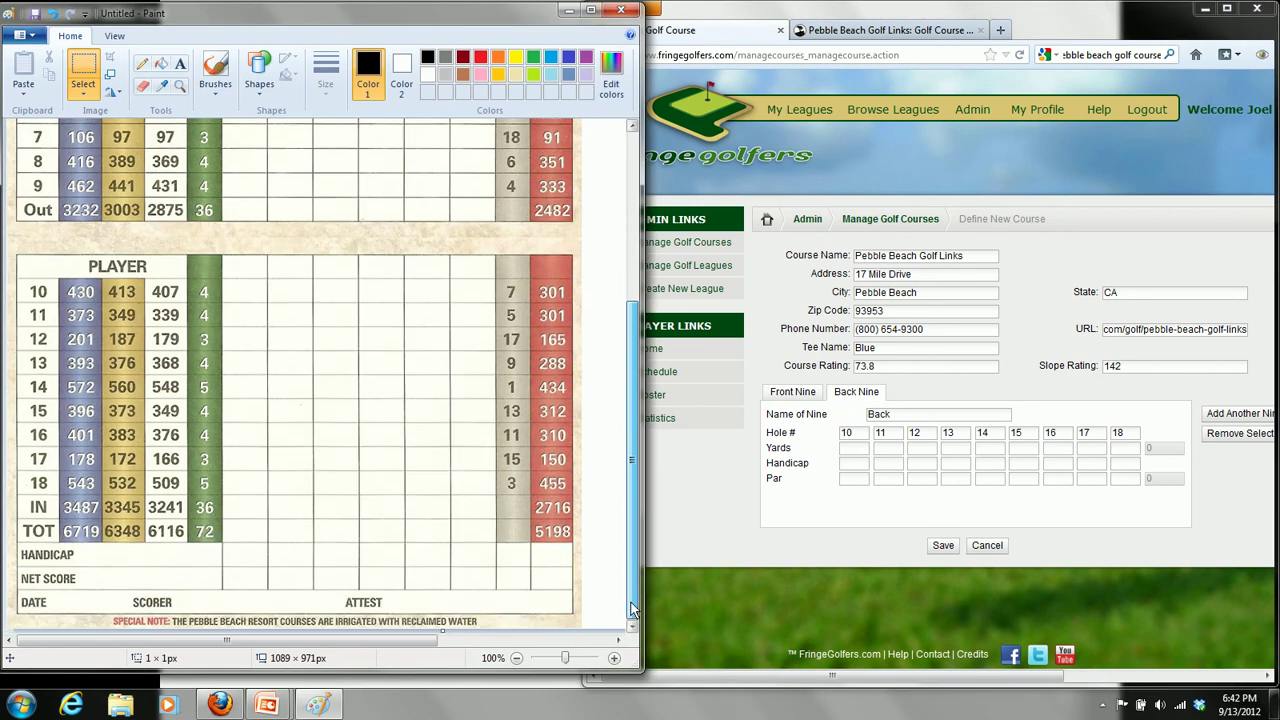
pyautogui.click(858, 450)
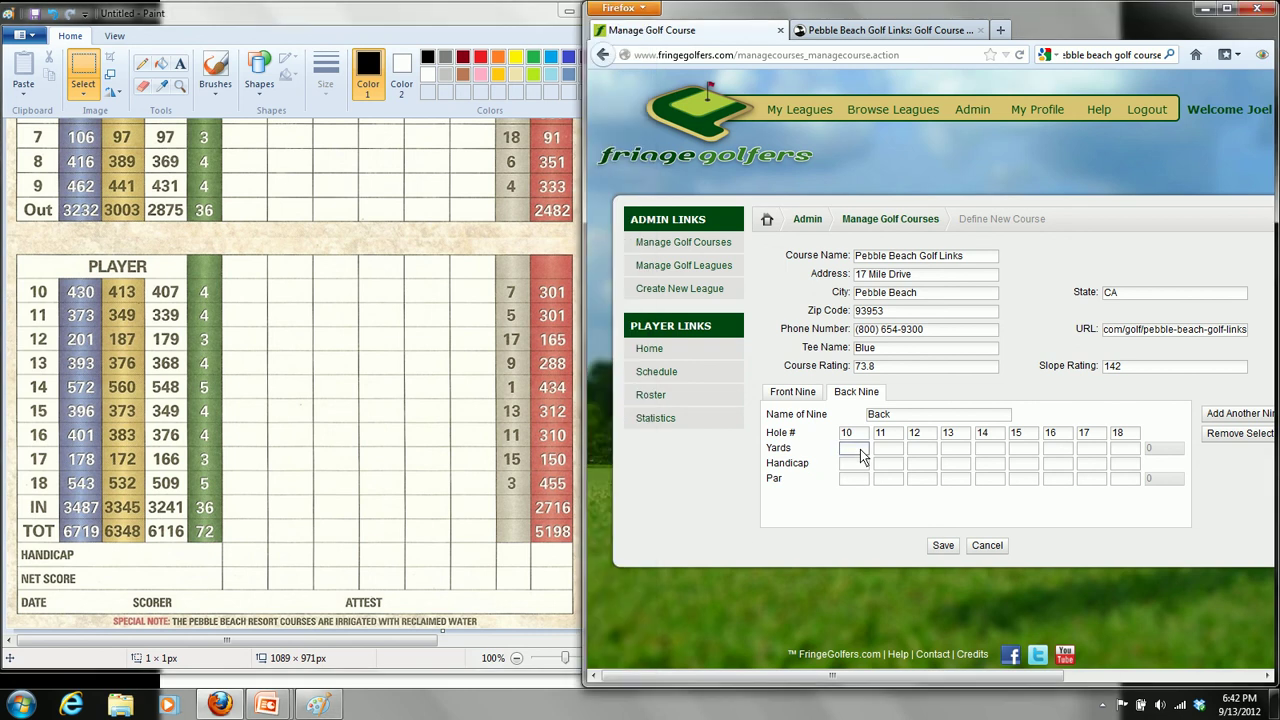
pyautogui.write('430')
pyautogui.press('Tab')
pyautogui.write('373')
pyautogui.press('Tab')
pyautogui.write('201')
pyautogui.press('Tab')
pyautogui.write('393')
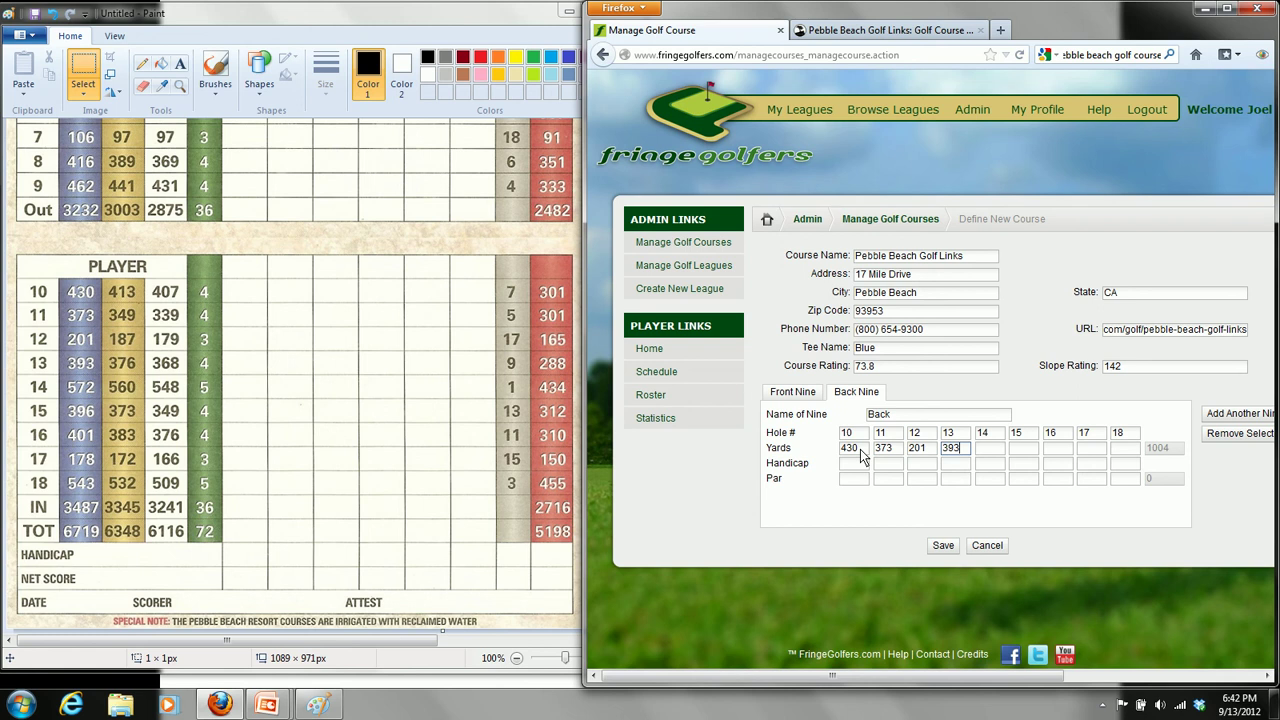
pyautogui.press('Tab')
pyautogui.write('572')
pyautogui.press('Tab')
pyautogui.write('396')
pyautogui.press('Tab')
pyautogui.write('401')
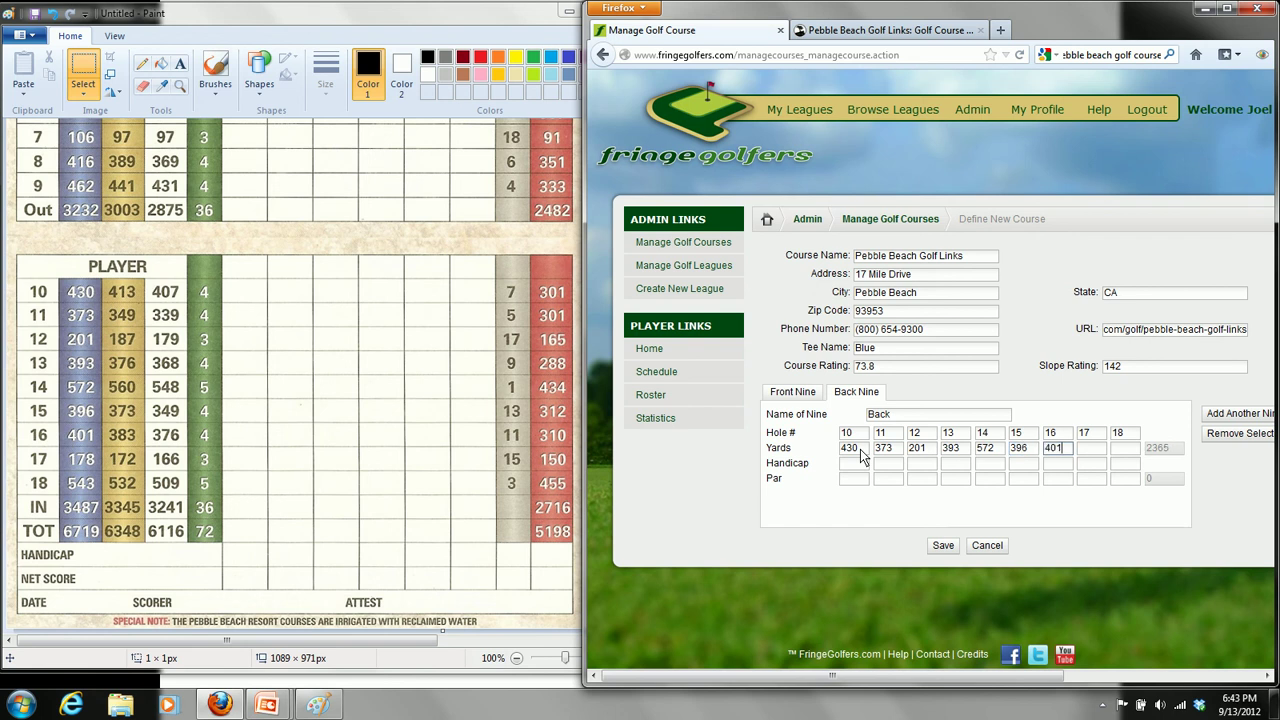
pyautogui.press('Tab')
pyautogui.write('178')
pyautogui.press('Tab')
pyautogui.write('543')
# Enter the back nine handicaps for holes 10 to 18: 7, 5, 17, 9, 1, 13, 11, 15 and 3.
pyautogui.click(969, 466)
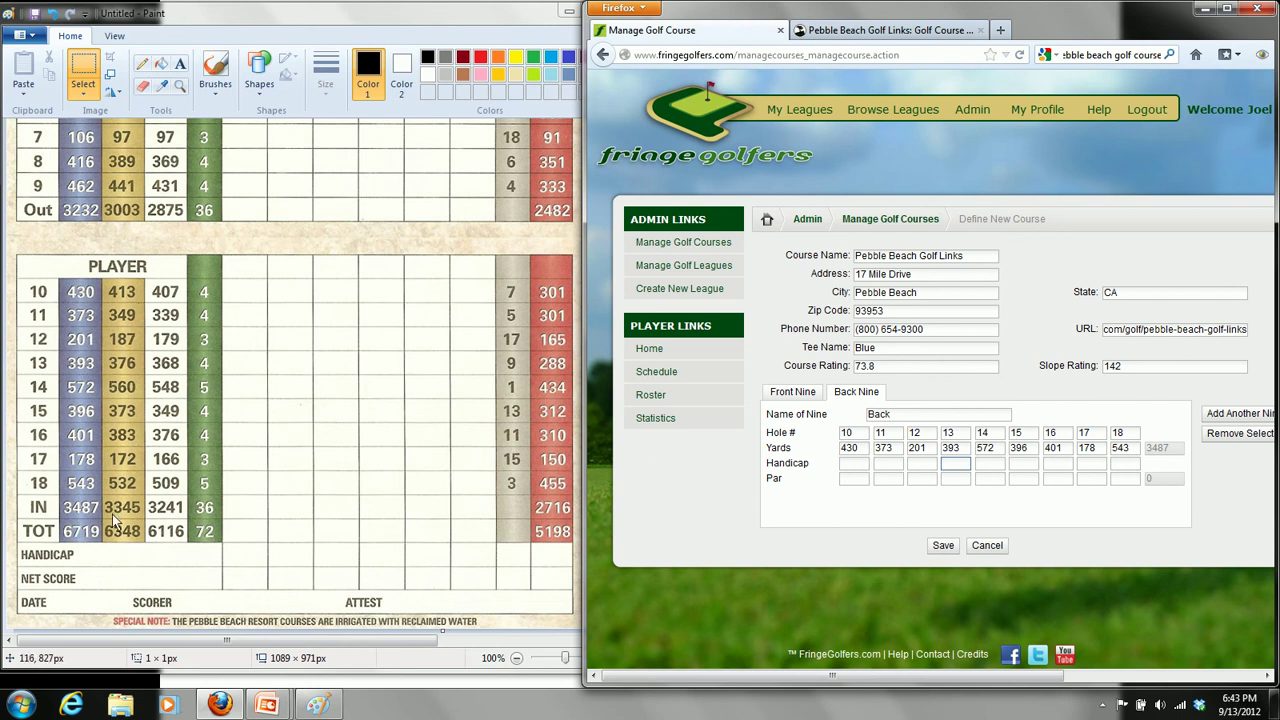
pyautogui.click(855, 465)
pyautogui.write('7')
pyautogui.press('Tab')
pyautogui.write('5')
pyautogui.press('Tab')
pyautogui.write('17')
pyautogui.press('Tab')
pyautogui.write('9')
pyautogui.press('Tab')
pyautogui.write('1')
pyautogui.press('Tab')
pyautogui.write('13')
pyautogui.press('Tab')
pyautogui.write('11')
pyautogui.press('Tab')
pyautogui.write('15')
pyautogui.press('Tab')
pyautogui.write('3')
# Enter the back nine pars 4, 4, 3, 4, 5, 4, 4, 3 and 5 for holes 10 to 18, and save the course.
pyautogui.click(849, 479)
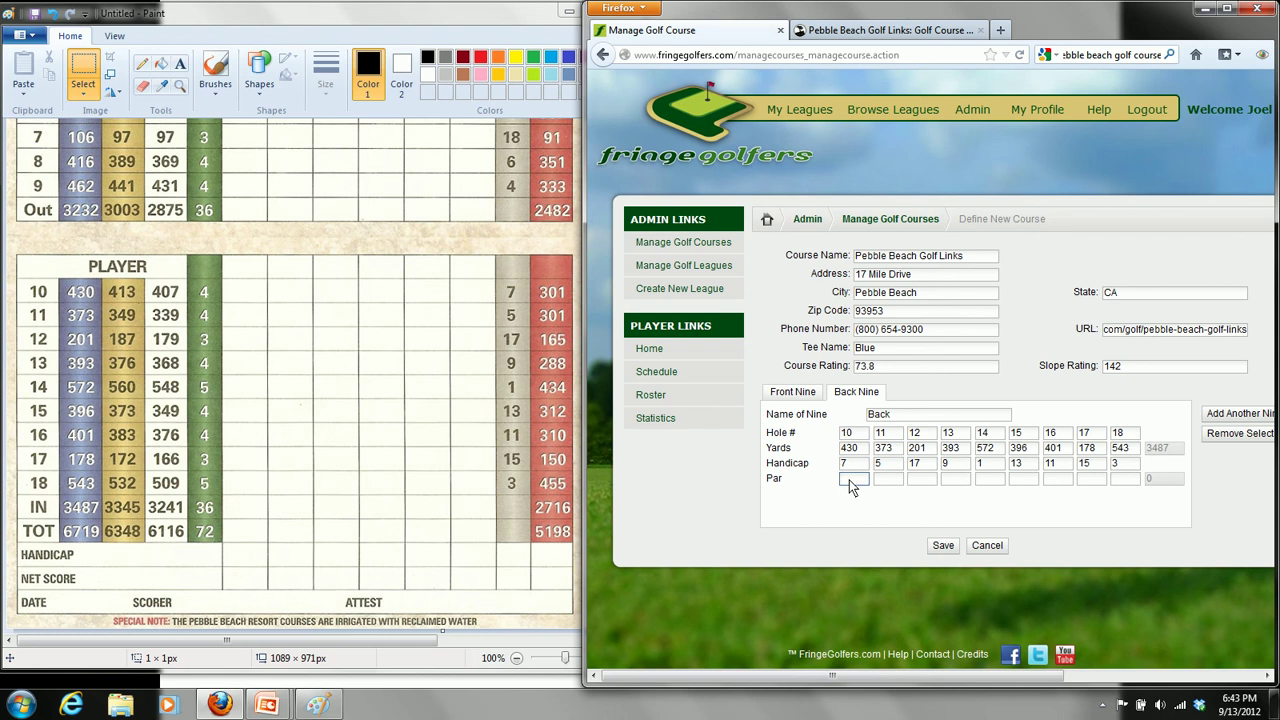
pyautogui.write('4')
pyautogui.press('Tab')
pyautogui.write('4')
pyautogui.press('Tab')
pyautogui.write('3')
pyautogui.press('Tab')
pyautogui.write('4')
pyautogui.press('Tab')
pyautogui.write('5')
pyautogui.press('Tab')
pyautogui.write('4')
pyautogui.press('Tab')
pyautogui.write('4')
pyautogui.press('Tab')
pyautogui.write('3')
pyautogui.press('Tab')
pyautogui.write('5')
pyautogui.press('Tab')
pyautogui.click(943, 547)
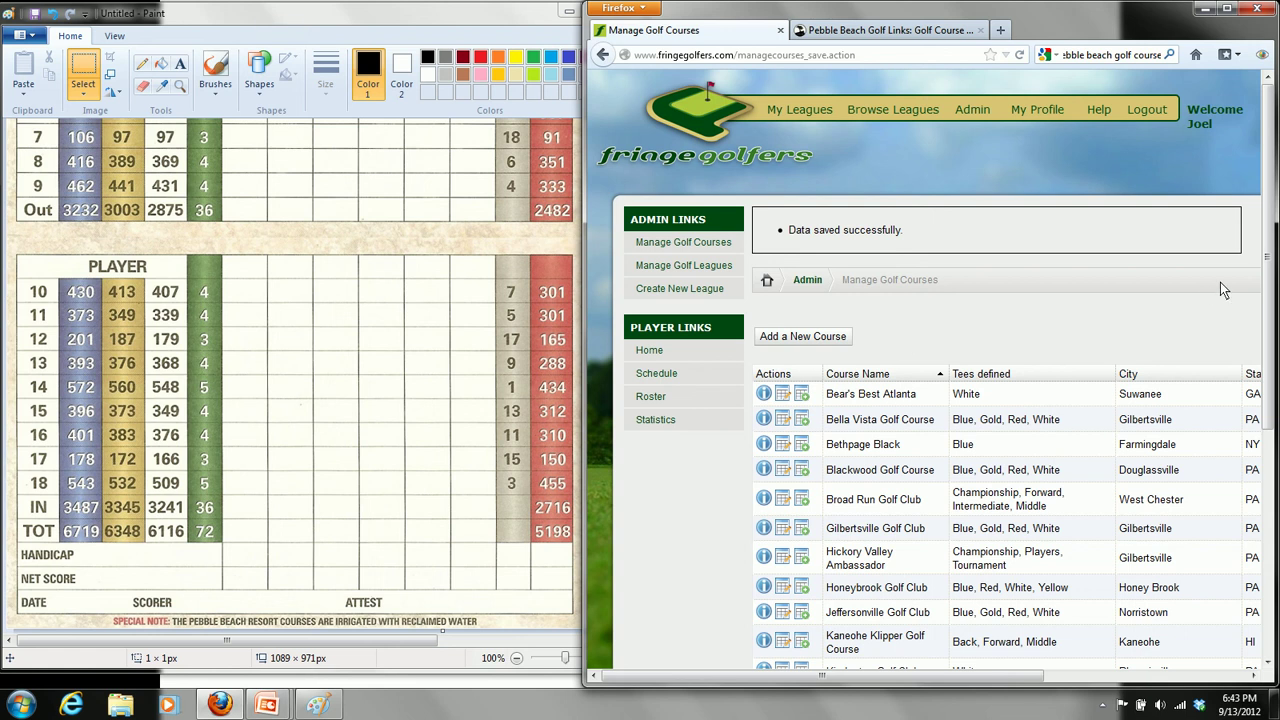
# View the editable course info of Pebble Beach Golf Links from the course list, and return to its entry in the list.
pyautogui.moveTo(1268, 282); pyautogui.dragTo(1268, 445)
pyautogui.scroll(-1, 1000, 543)
pyautogui.scroll(-1, 1100, 455)
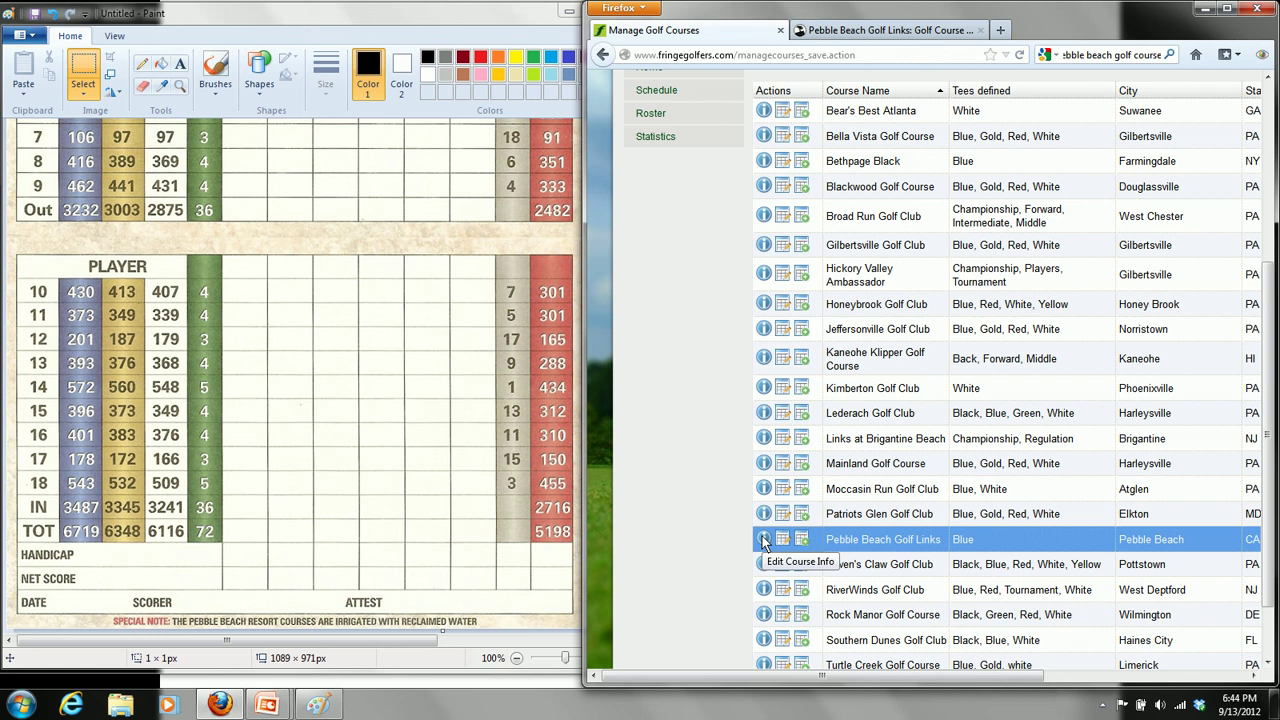
pyautogui.click(764, 541)
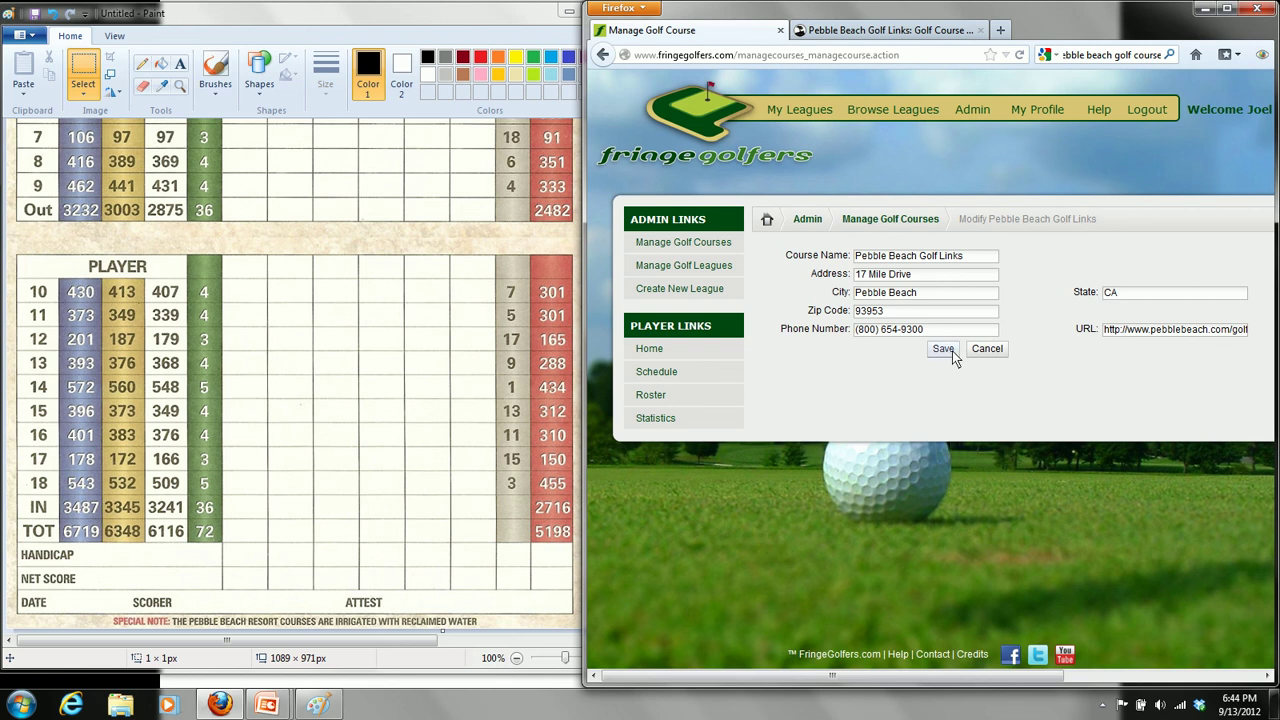
pyautogui.click(903, 222)
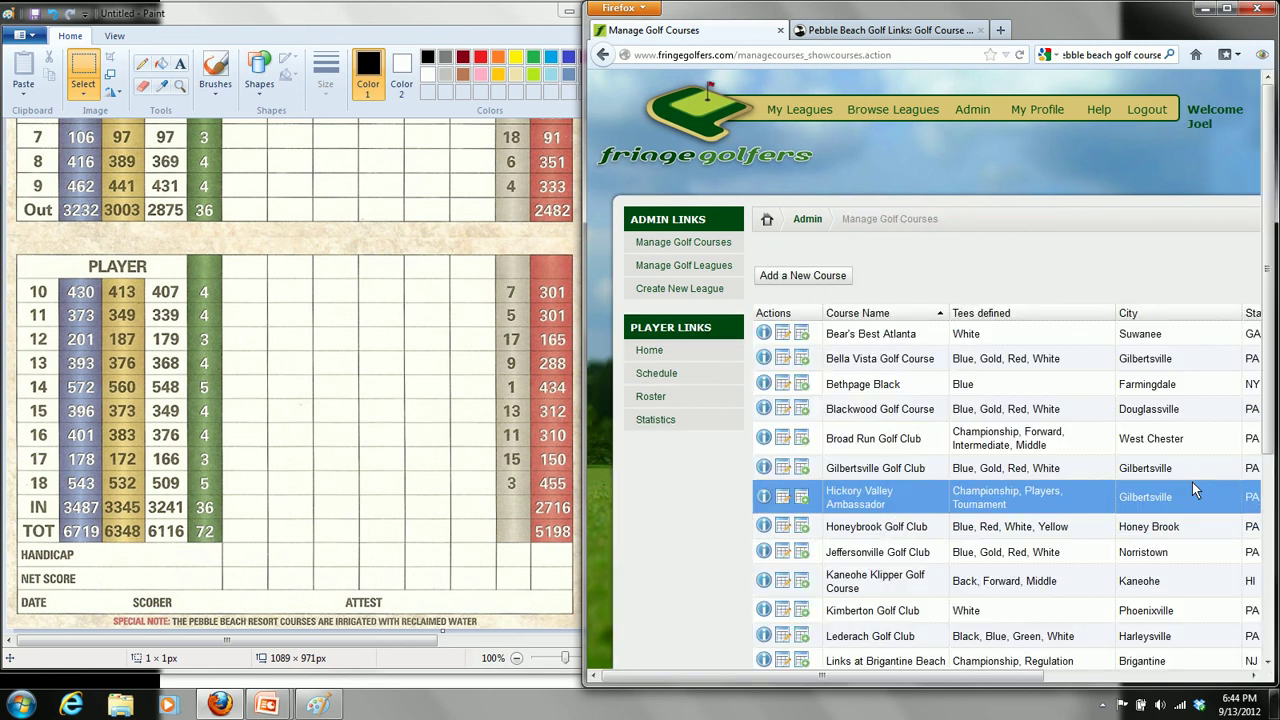
pyautogui.moveTo(1270, 437); pyautogui.dragTo(1270, 543)
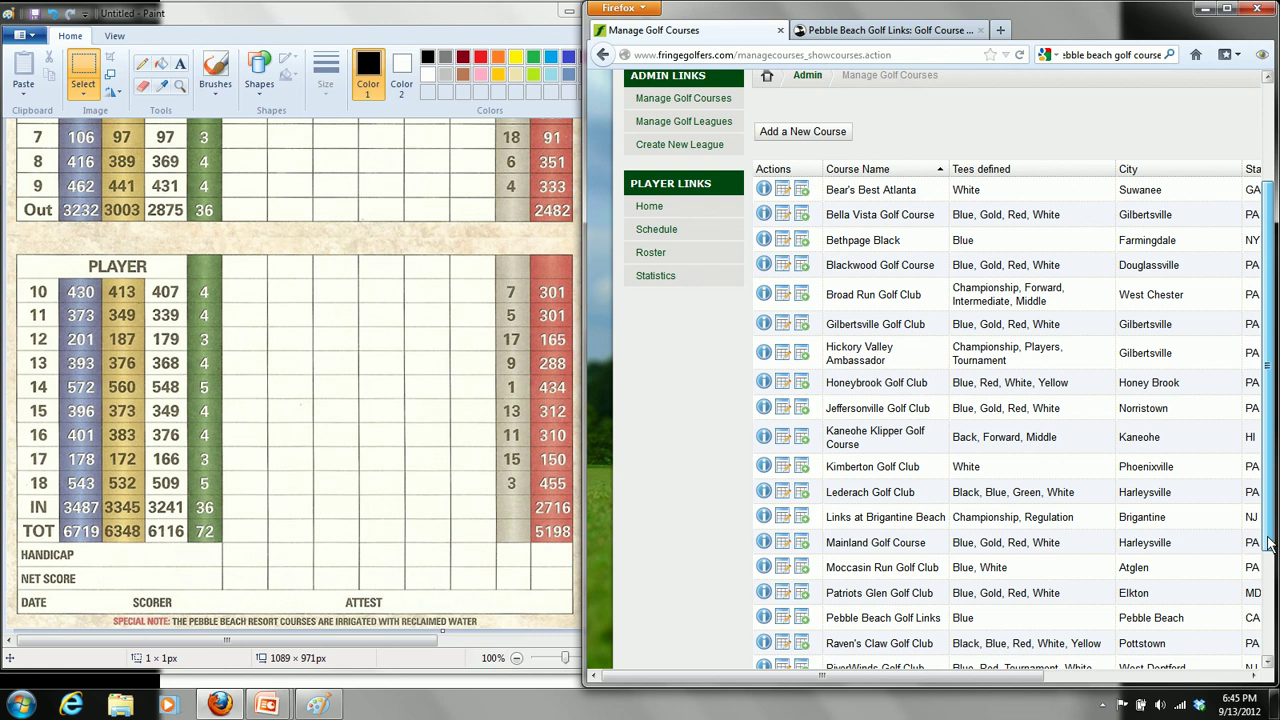